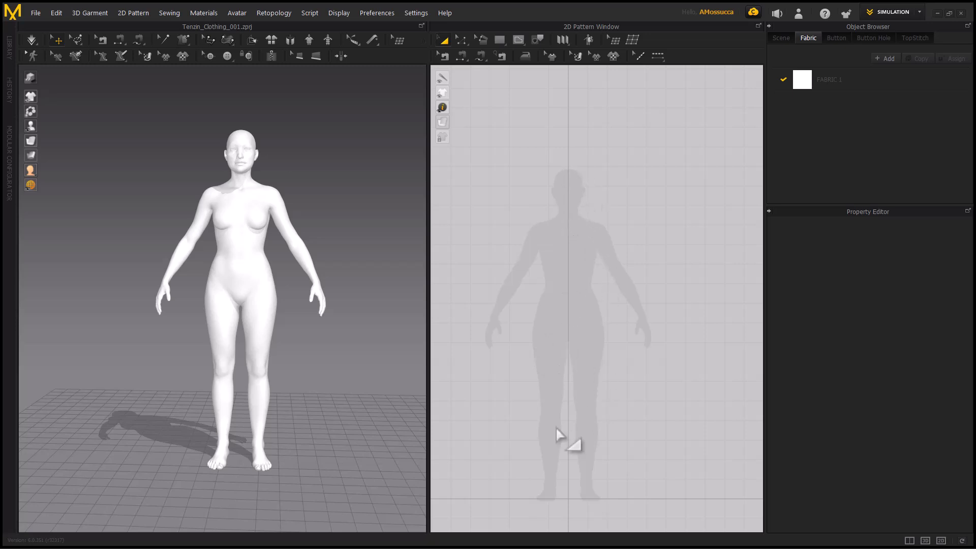
# Start the garment simulation and stop it again
pyautogui.moveTo(571, 316); pyautogui.dragTo(568, 304, button='middle')
pyautogui.scroll(2, 578, 316)
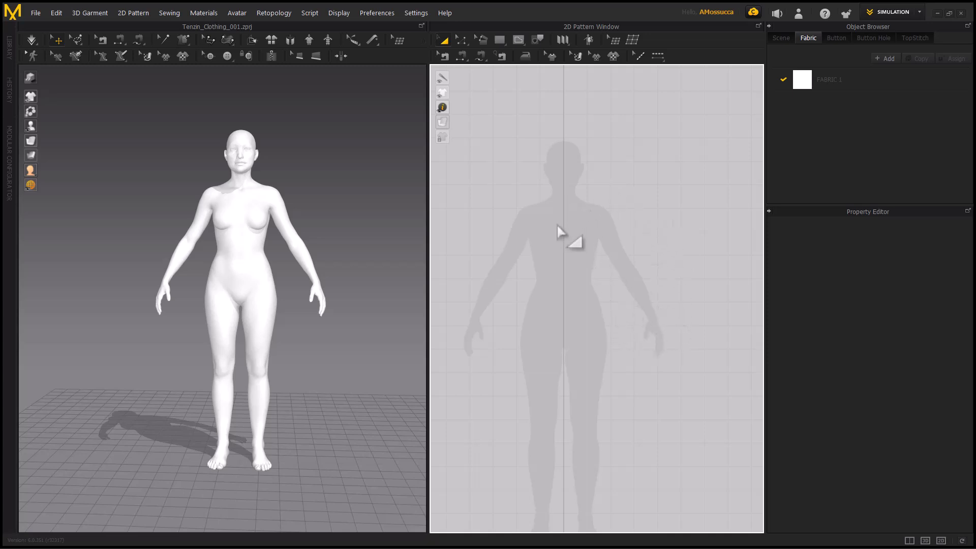
pyautogui.click(32, 41)
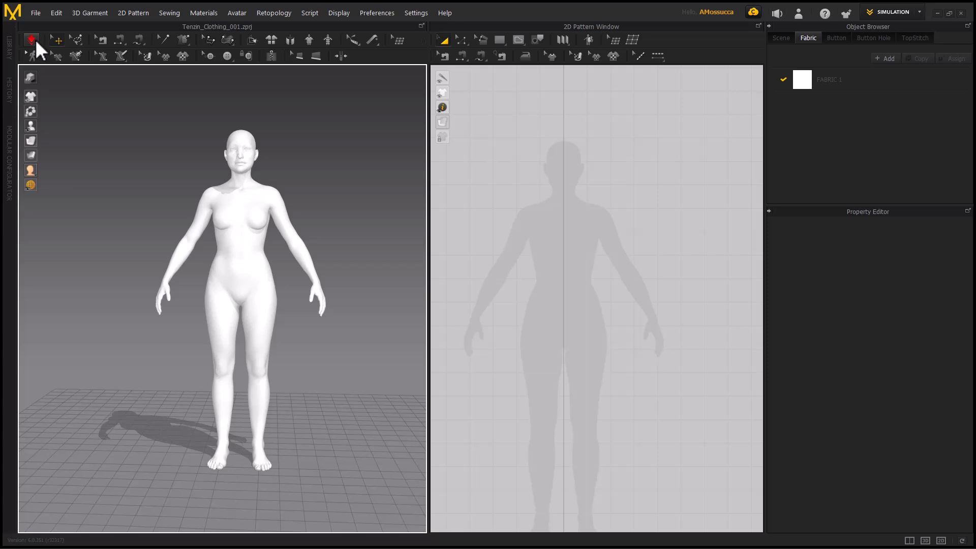
pyautogui.press('space')
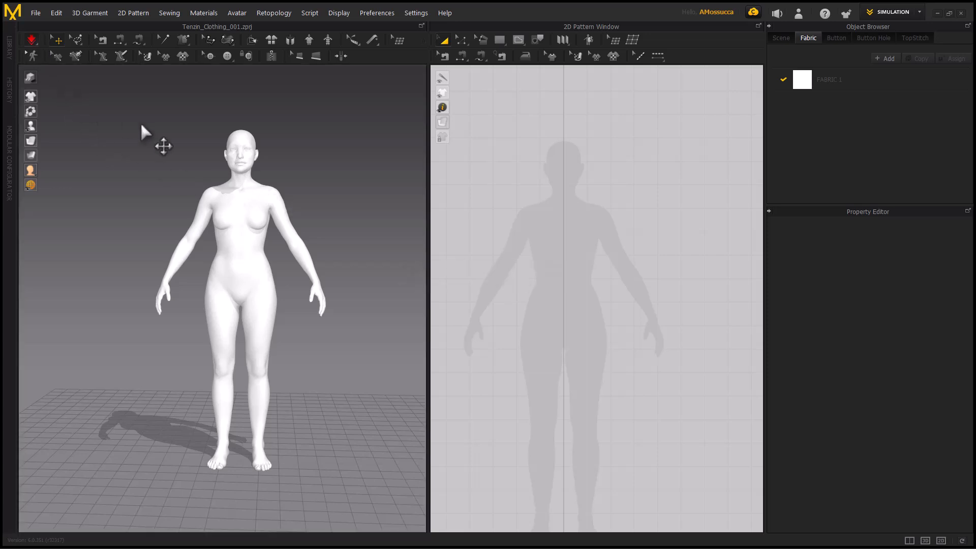
pyautogui.press('space')
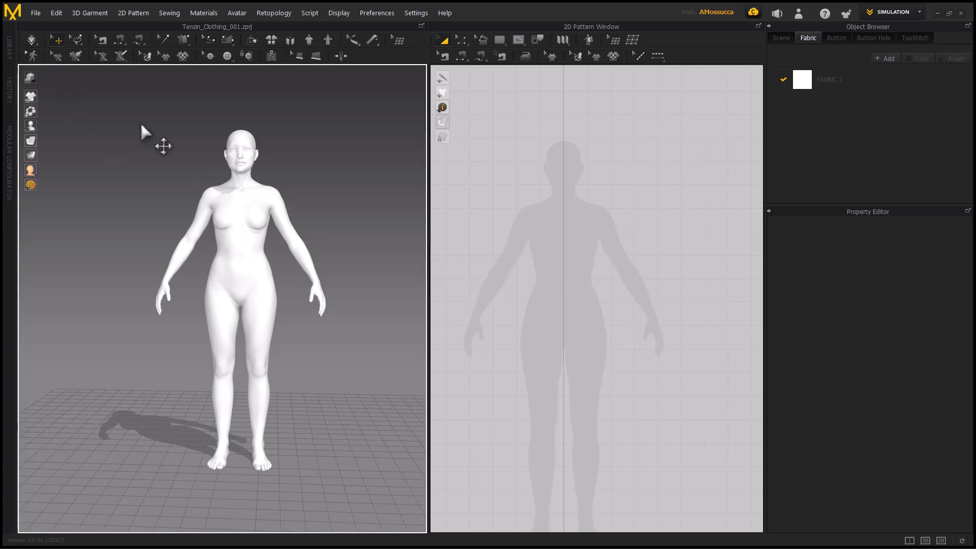
# Set the simulation mode to Normal (Default)
pyautogui.click(34, 40)
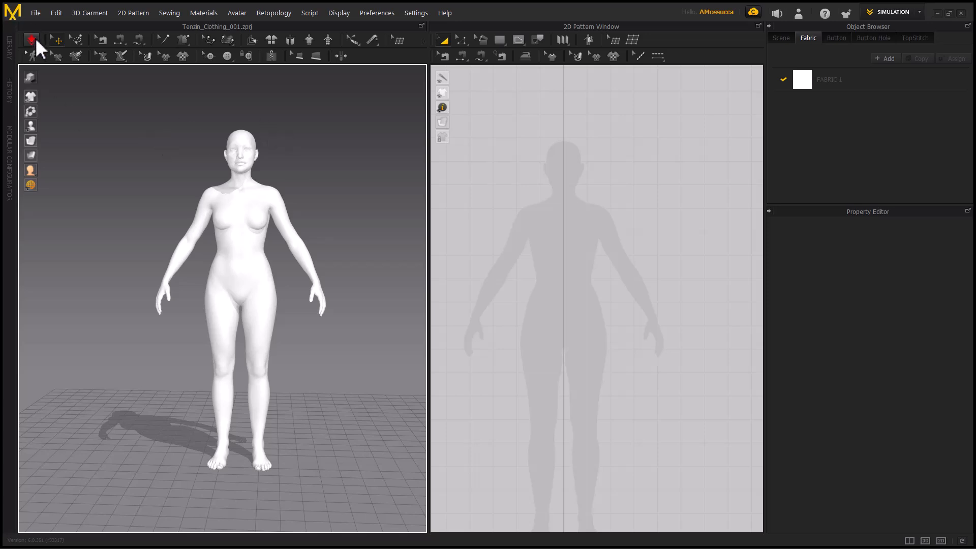
pyautogui.click(36, 38)
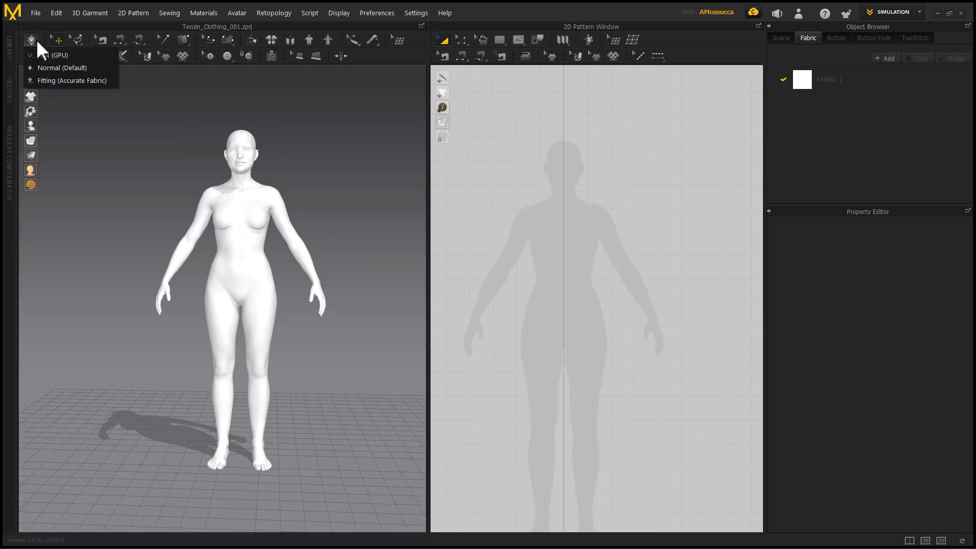
pyautogui.click(60, 67)
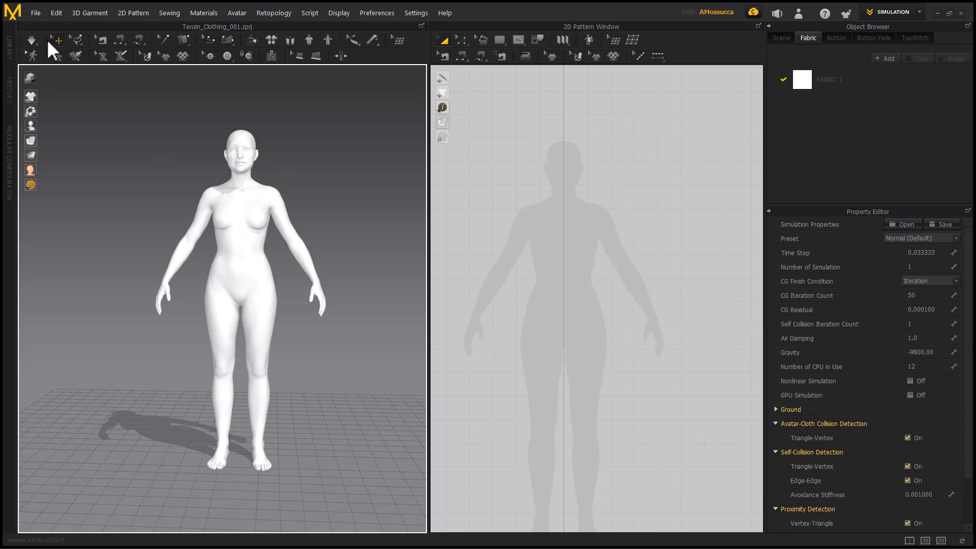
# Select the avatar at several points on its body to inspect the transform gizmo, and clear the selection
pyautogui.click(261, 300)
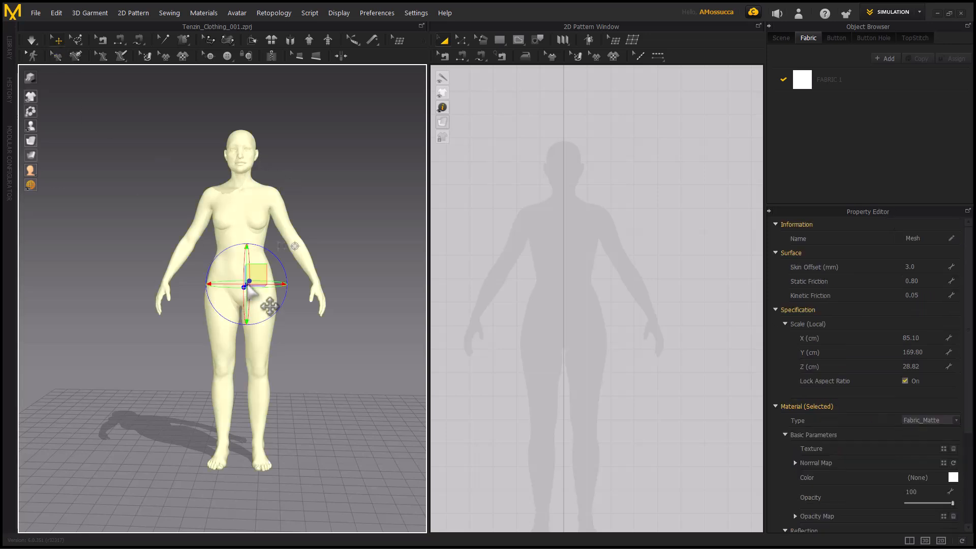
pyautogui.scroll(2, 263, 303)
pyautogui.moveTo(196, 261); pyautogui.dragTo(168, 280, button='right')
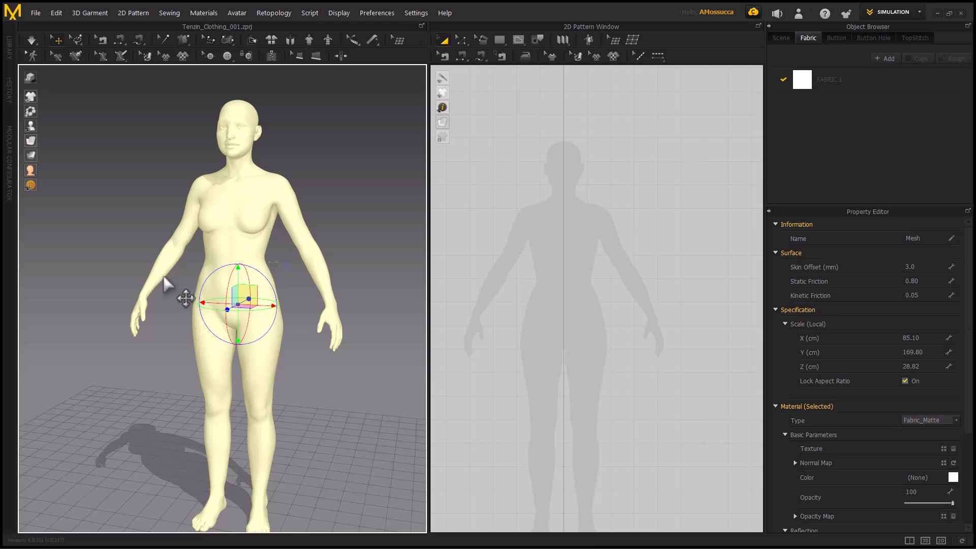
pyautogui.click(255, 194)
pyautogui.click(226, 251)
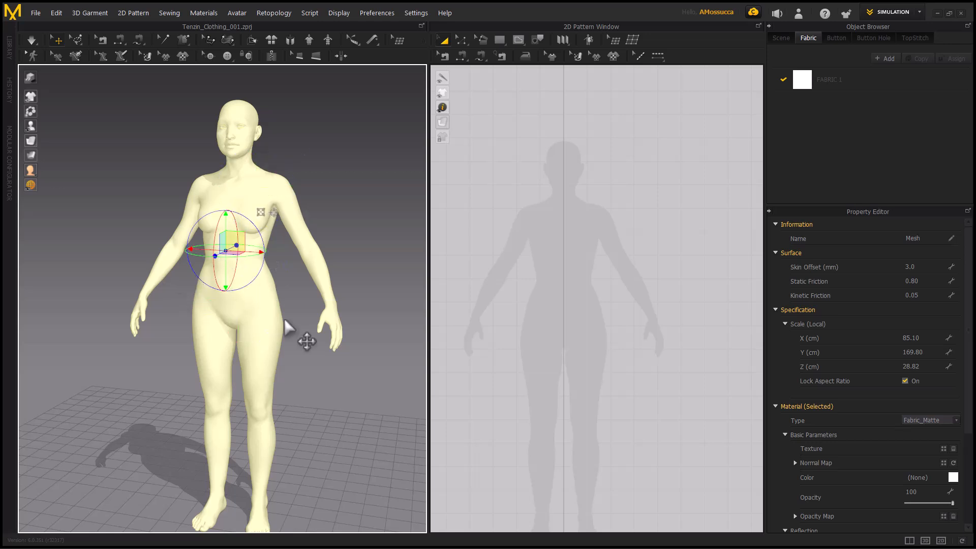
pyautogui.click(321, 262)
pyautogui.click(213, 184)
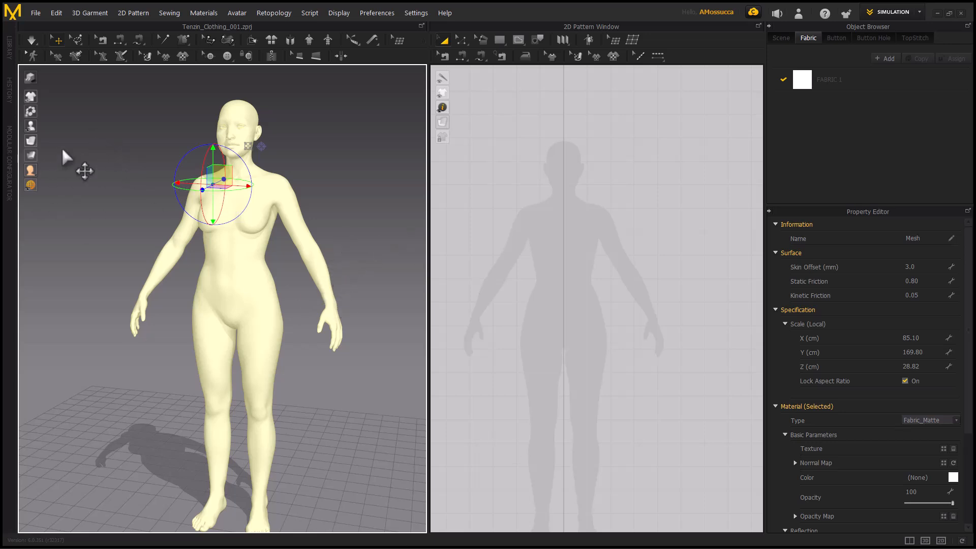
pyautogui.click(81, 40)
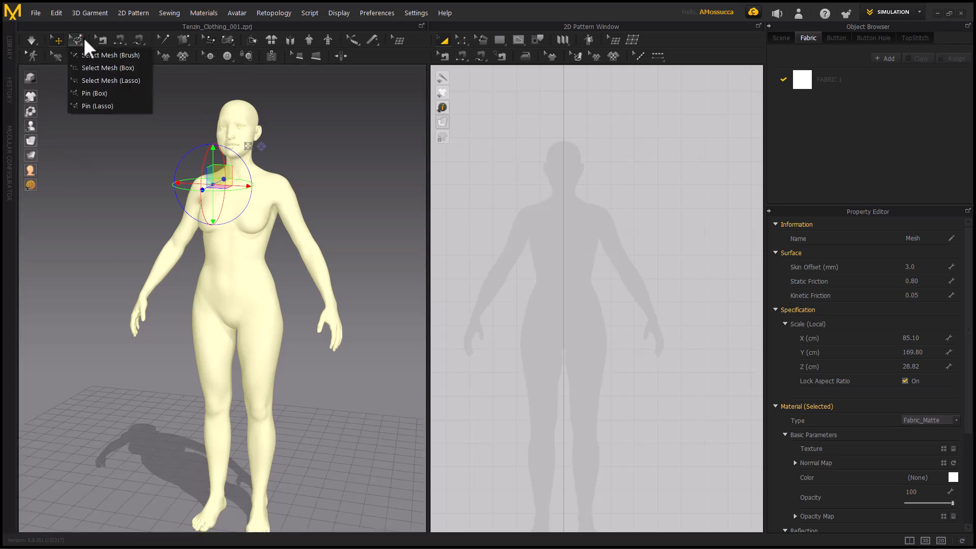
pyautogui.click(435, 216)
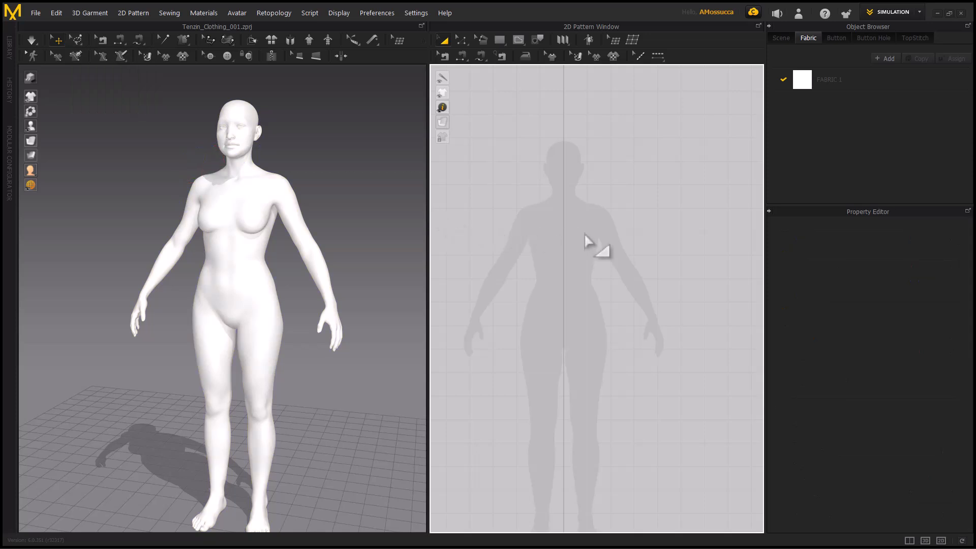
# Draw a rectangular pattern with a perimeter of about 220 cm over the avatar's torso and check its placement in 3D
pyautogui.scroll(2, 587, 249)
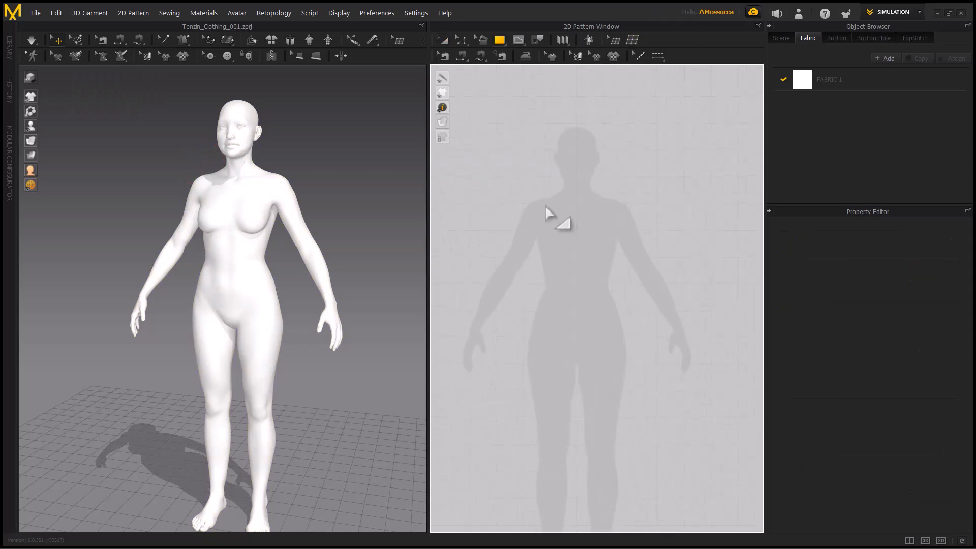
pyautogui.moveTo(515, 190); pyautogui.dragTo(638, 364)
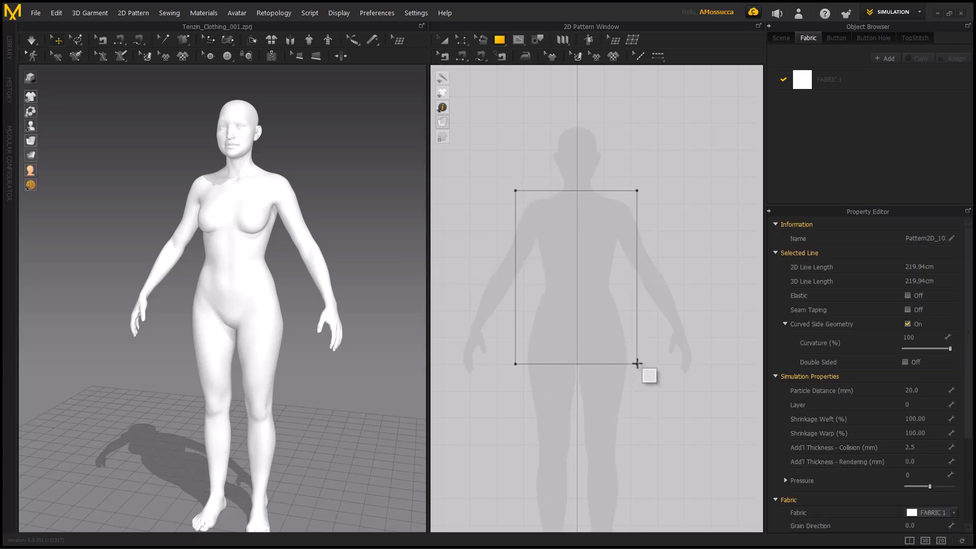
pyautogui.press('2')
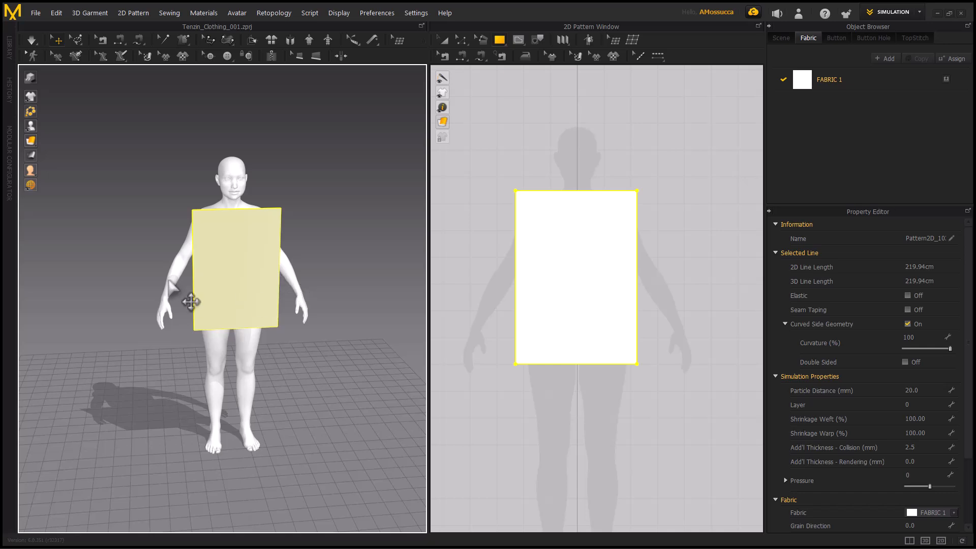
pyautogui.scroll(1, 201, 270)
pyautogui.click(210, 270)
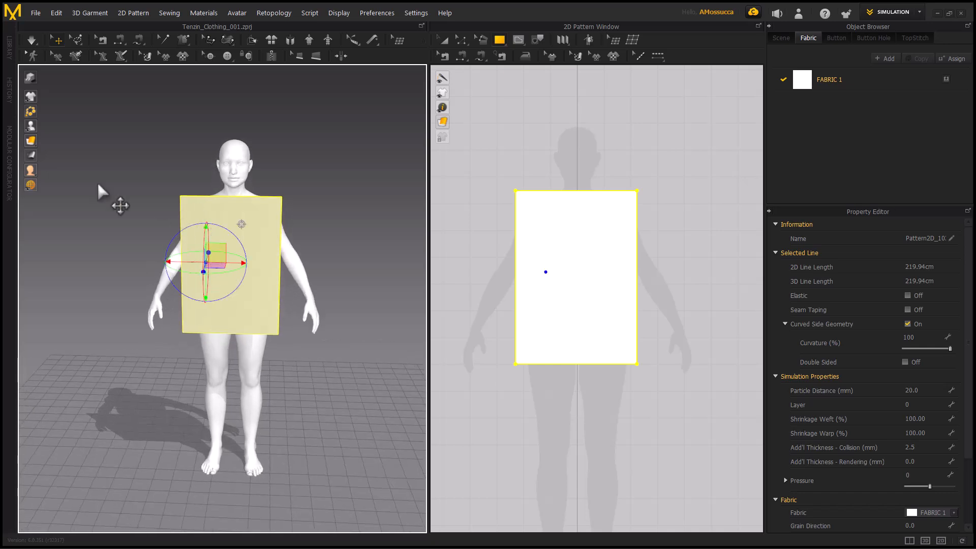
pyautogui.moveTo(211, 249)
pyautogui.mouseDown()
pyautogui.moveTo(240, 236)
pyautogui.moveTo(224, 259)
pyautogui.moveTo(224, 246)
pyautogui.mouseUp()
pyautogui.moveTo(167, 210); pyautogui.dragTo(168, 182, button='right')
pyautogui.click(168, 182)
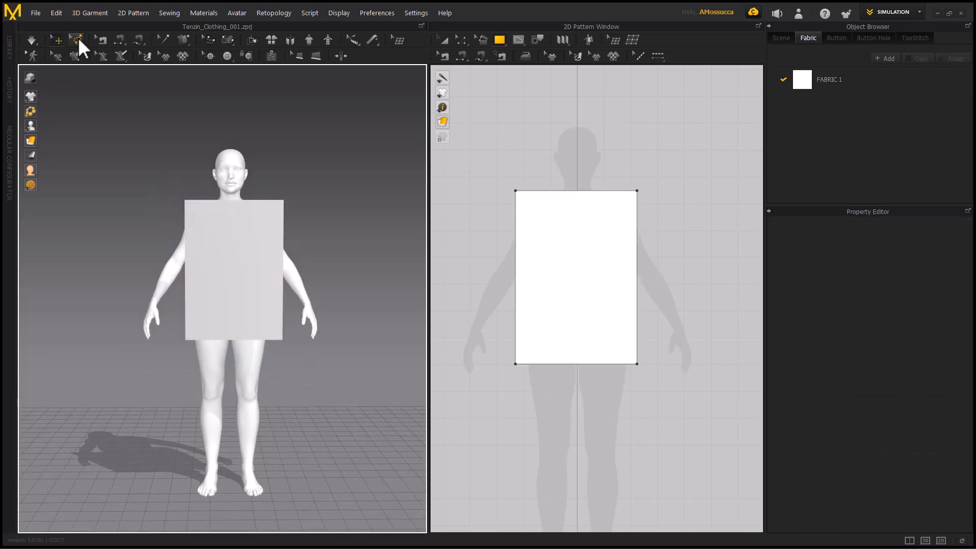
# Pin the two upper corners of the rectangular cloth with the Pin (Box) tool
pyautogui.moveTo(78, 39); pyautogui.dragTo(94, 92)
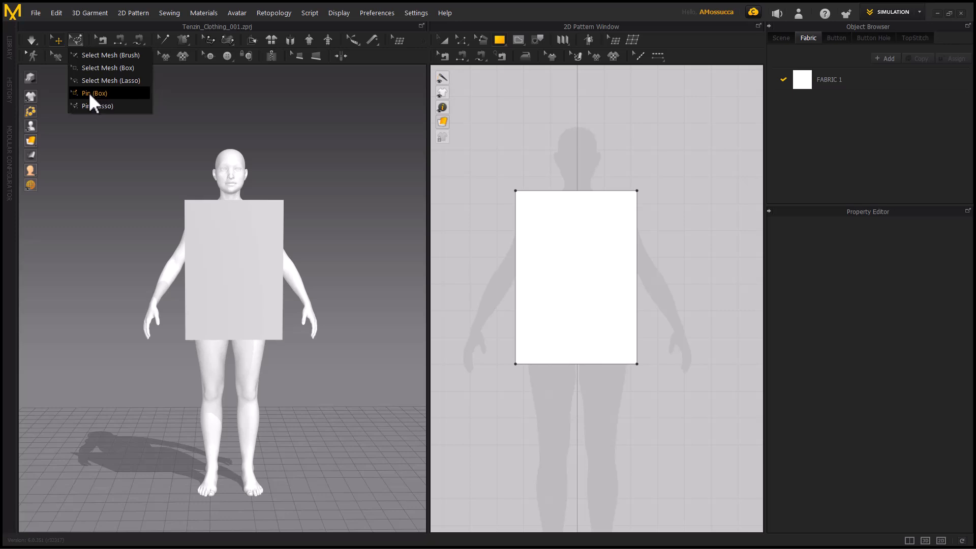
pyautogui.click(102, 93)
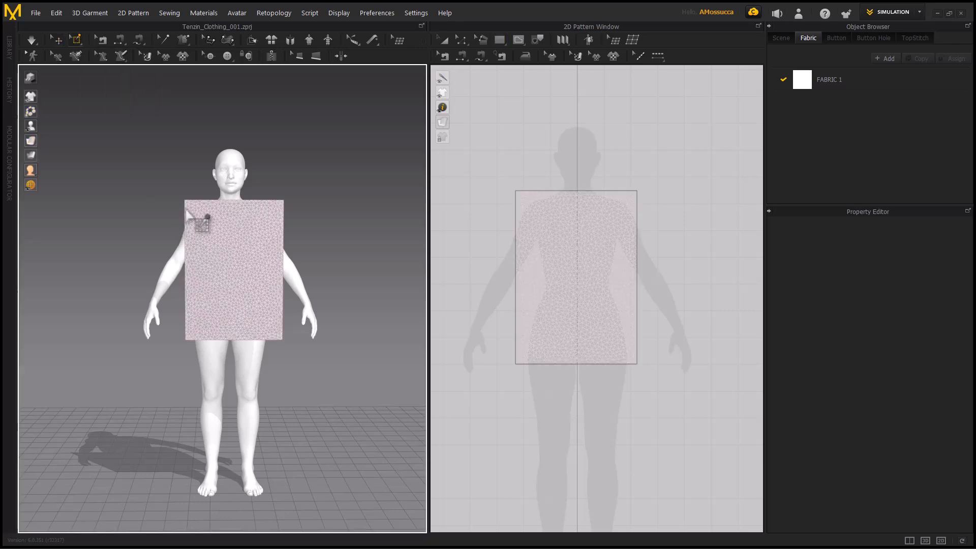
pyautogui.moveTo(181, 198); pyautogui.dragTo(193, 206)
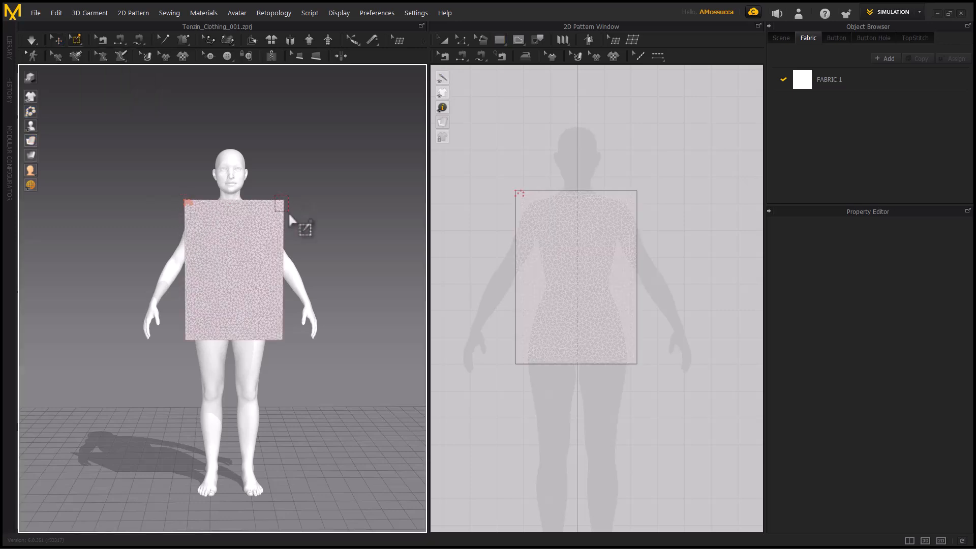
pyautogui.moveTo(289, 214); pyautogui.dragTo(289, 214)
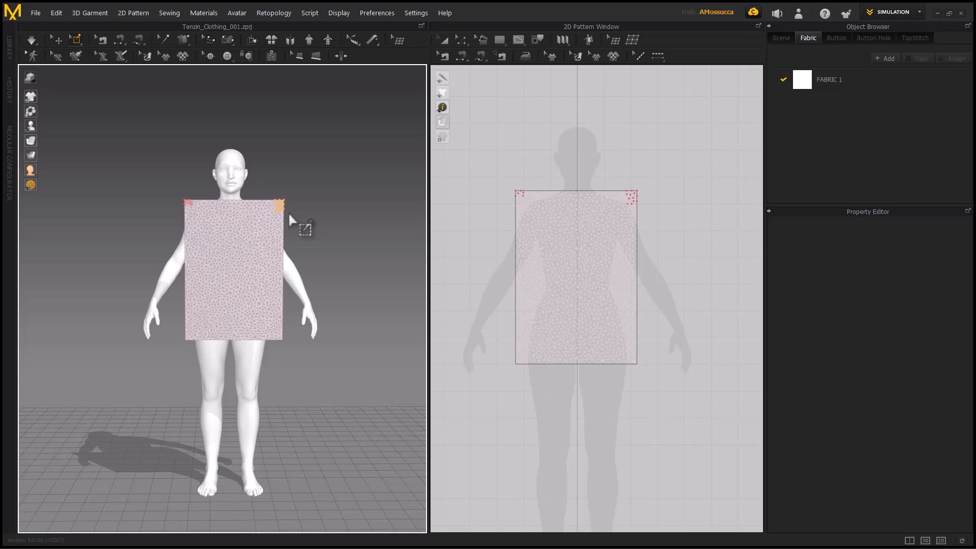
# Run the simulation and pull the hanging cloth around by its pinned corners in front of the avatar
pyautogui.press('space')
pyautogui.keyDown('alt'); pyautogui.moveTo(171, 246); pyautogui.dragTo(239, 236); pyautogui.keyUp('alt')
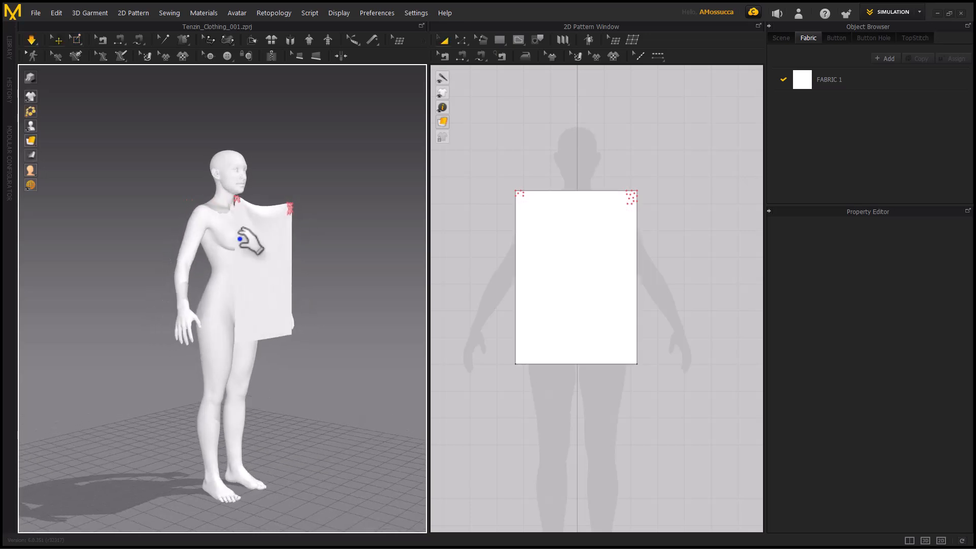
pyautogui.keyDown('alt'); pyautogui.moveTo(234, 228); pyautogui.dragTo(237, 265, button='middle'); pyautogui.keyUp('alt')
pyautogui.keyDown('alt'); pyautogui.moveTo(237, 266); pyautogui.dragTo(269, 317, button='right'); pyautogui.keyUp('alt')
pyautogui.keyDown('alt'); pyautogui.moveTo(246, 301); pyautogui.dragTo(234, 356, button='middle'); pyautogui.keyUp('alt')
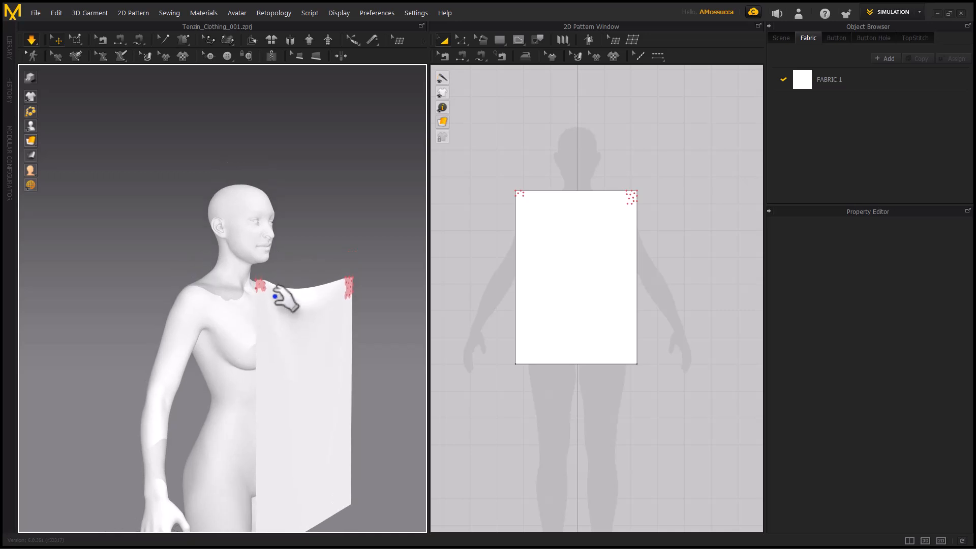
pyautogui.moveTo(262, 283); pyautogui.dragTo(246, 319)
pyautogui.keyDown('alt'); pyautogui.moveTo(300, 287); pyautogui.dragTo(201, 241); pyautogui.keyUp('alt')
pyautogui.click(241, 310)
pyautogui.keyDown('alt'); pyautogui.moveTo(323, 284); pyautogui.dragTo(138, 278, button='middle'); pyautogui.keyUp('alt')
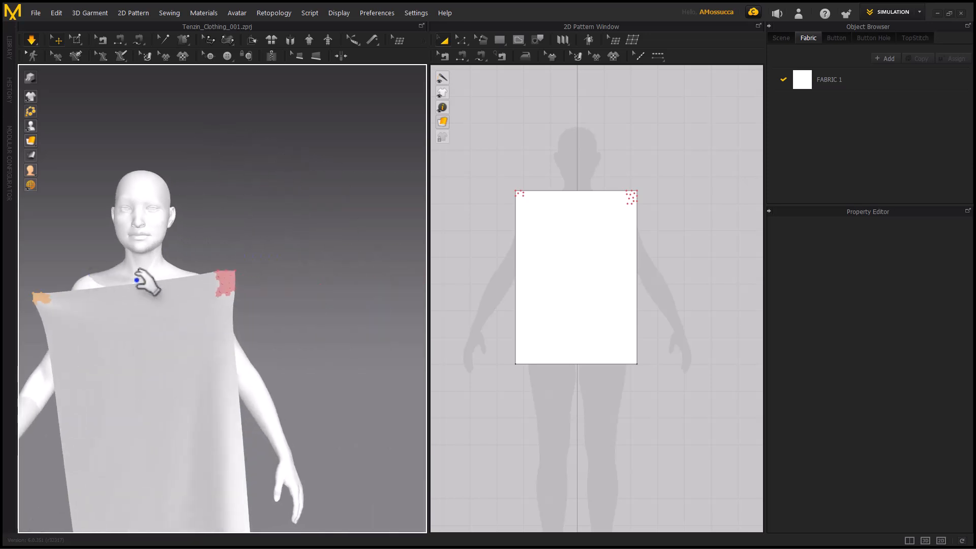
pyautogui.scroll(-3, 173, 286)
pyautogui.moveTo(220, 287); pyautogui.dragTo(208, 322)
pyautogui.moveTo(234, 307); pyautogui.dragTo(139, 314, button='right')
pyautogui.moveTo(204, 304); pyautogui.dragTo(207, 284)
pyautogui.moveTo(150, 293); pyautogui.dragTo(338, 240, button='right')
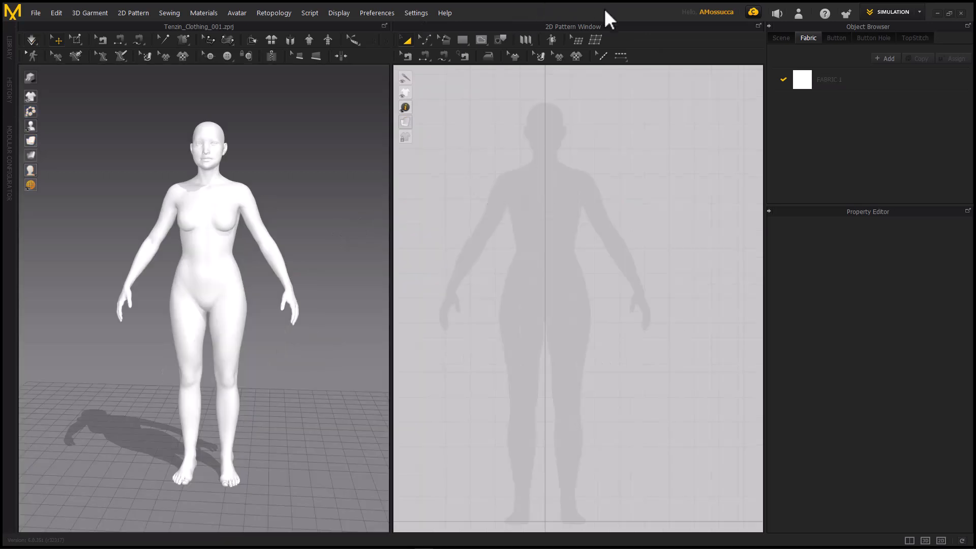
# Draw a rectangular pattern with a perimeter of about 241 cm over the avatar silhouette's torso and nudge it slightly sideways
pyautogui.scroll(-2, 604, 229)
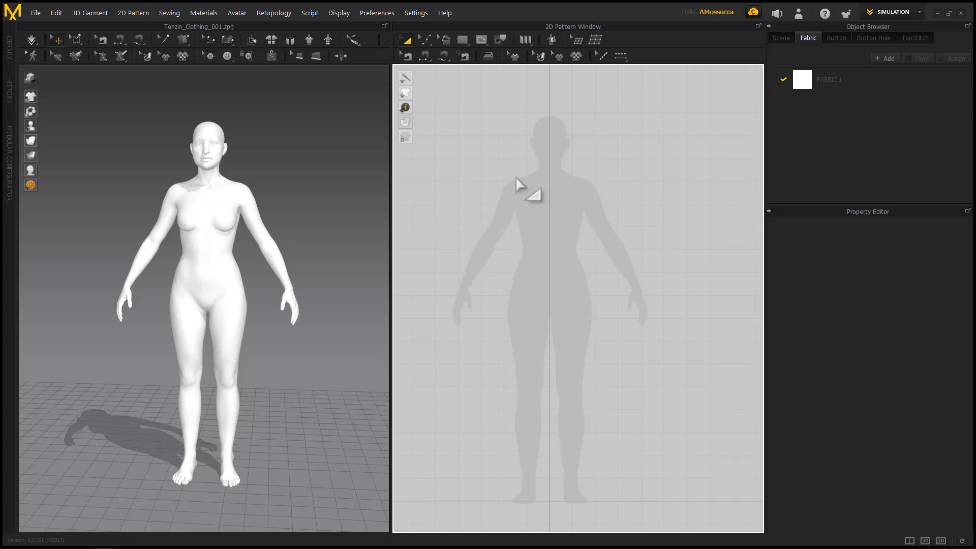
pyautogui.press('s')
pyautogui.moveTo(493, 165); pyautogui.dragTo(614, 322)
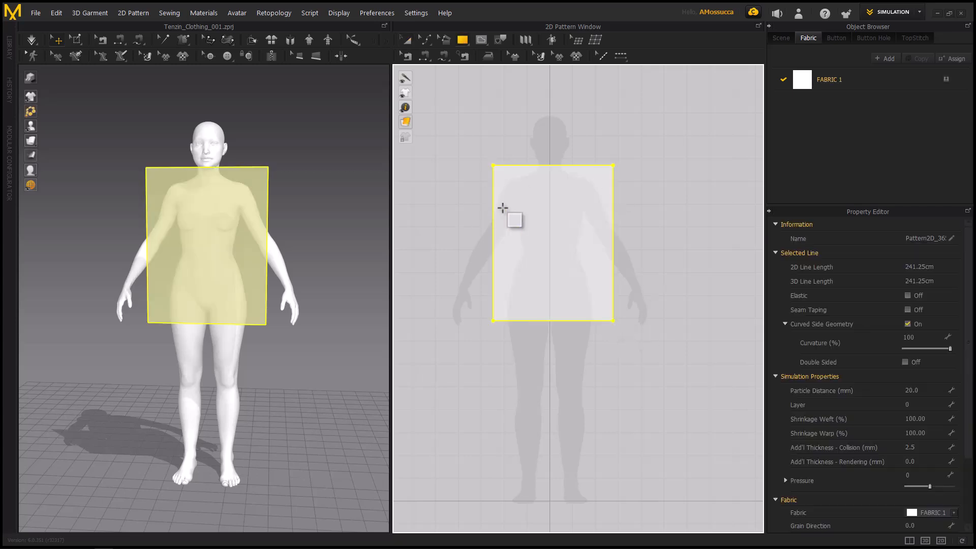
pyautogui.click(407, 40)
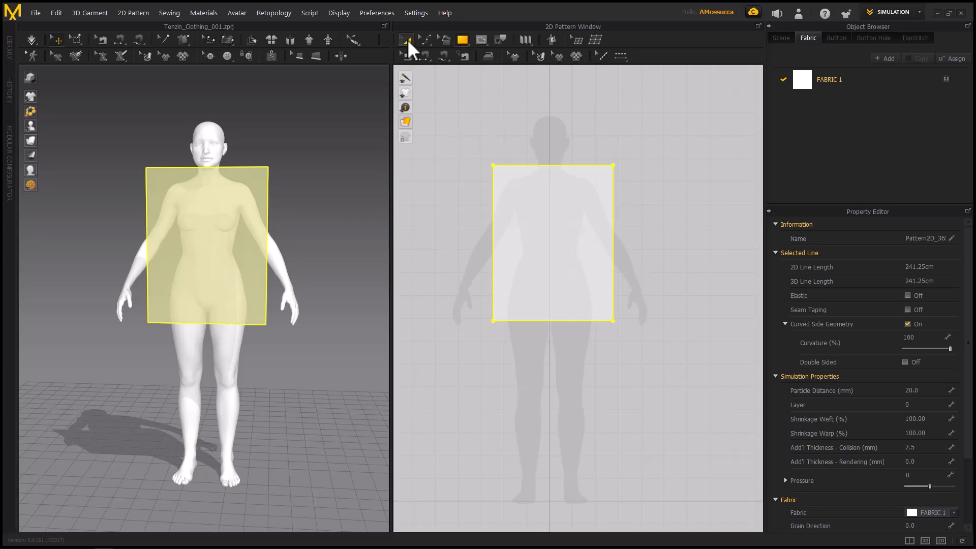
pyautogui.moveTo(529, 180)
pyautogui.mouseDown()
pyautogui.moveTo(552, 185)
pyautogui.moveTo(535, 182)
pyautogui.mouseUp()
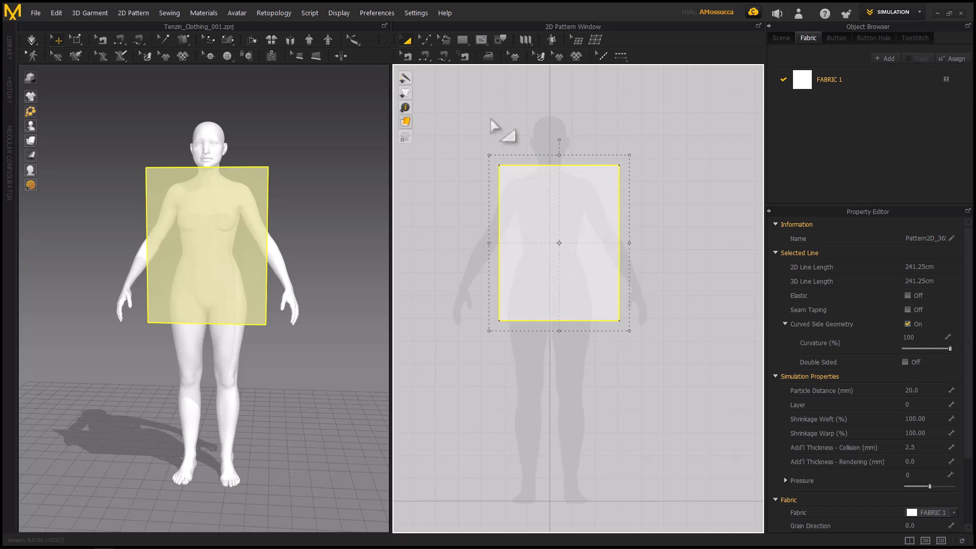
# Duplicate the torso rectangle and place the copy beside the original, level with it in the 2D pattern layout
pyautogui.click(242, 208)
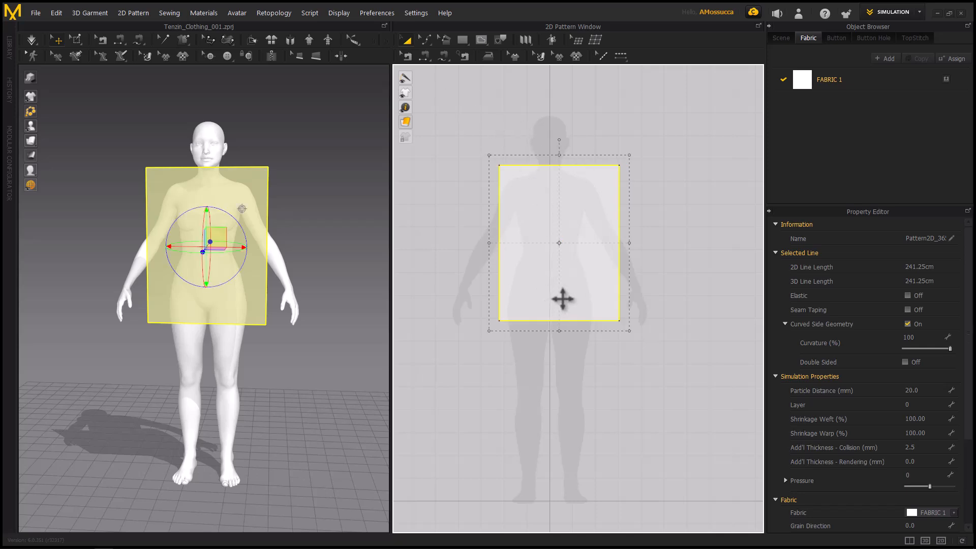
pyautogui.hotkey('ctrl', 'c')
pyautogui.hotkey('ctrl', 'v')
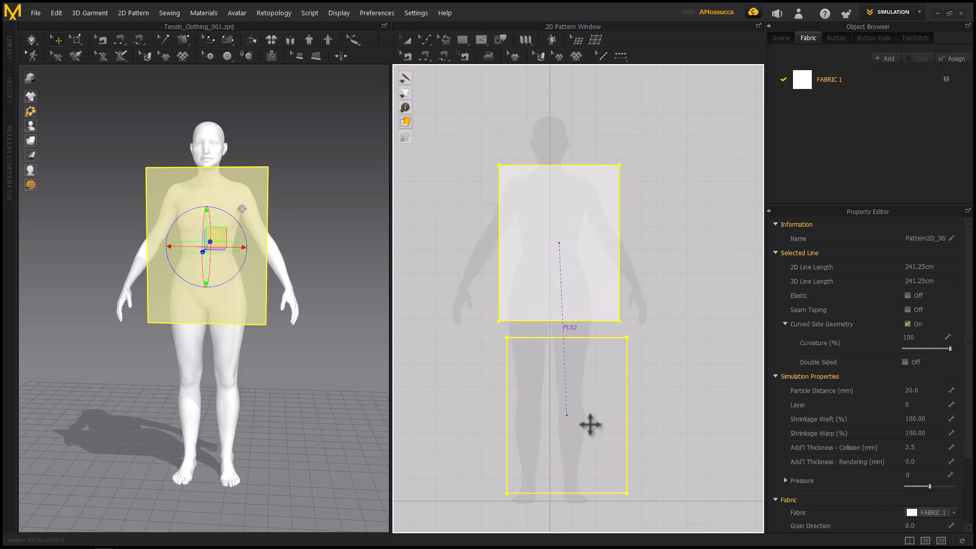
pyautogui.click(578, 397)
pyautogui.moveTo(574, 398); pyautogui.dragTo(671, 209)
pyautogui.scroll(-1, 674, 232)
pyautogui.moveTo(653, 244); pyautogui.dragTo(605, 255, button='middle')
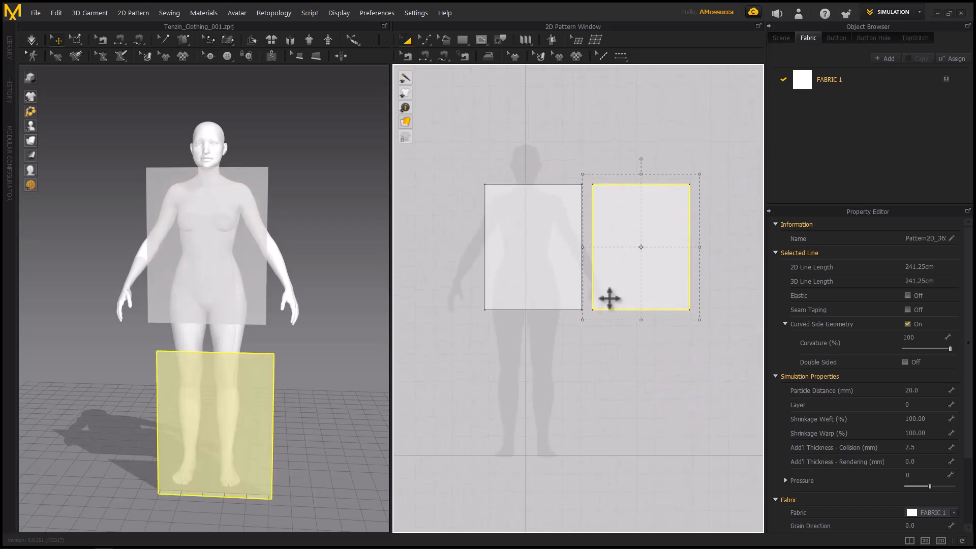
# Select both rectangular patterns and scale them down together to a combined line length of about 461 cm
pyautogui.moveTo(443, 149); pyautogui.dragTo(734, 374)
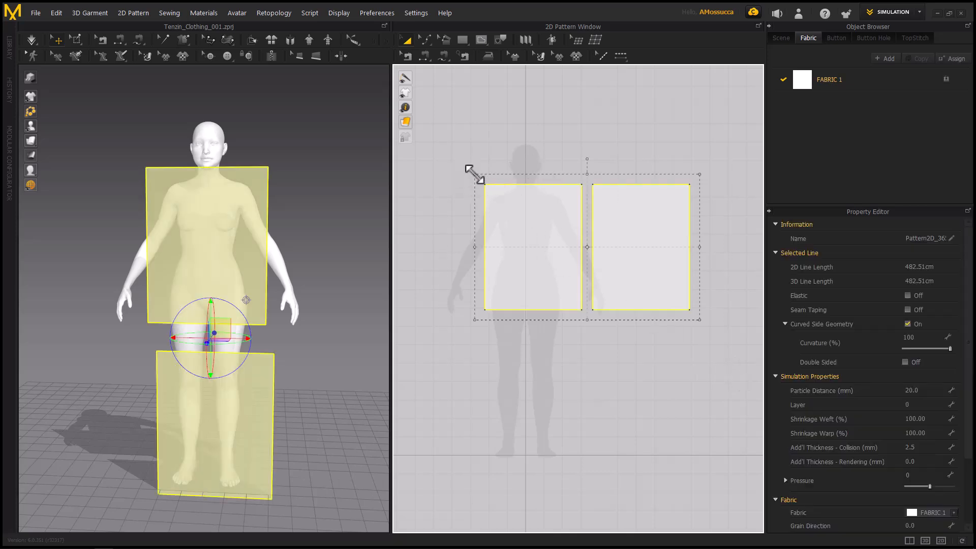
pyautogui.moveTo(475, 174); pyautogui.dragTo(484, 140)
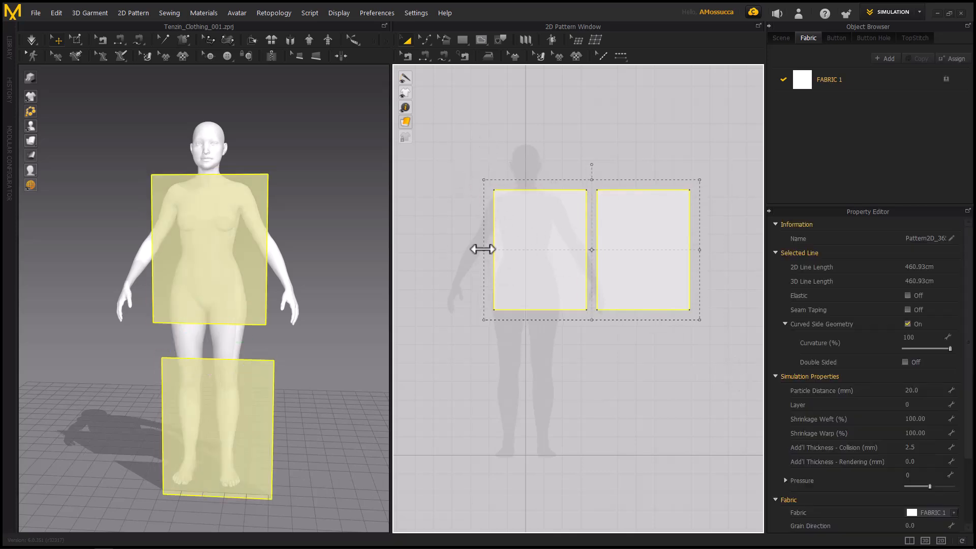
# Scale the two selected rectangles together to be narrower and taller, about 46 by 81 cm each, and clear the selection
pyautogui.moveTo(482, 249); pyautogui.dragTo(506, 249)
pyautogui.moveTo(604, 178); pyautogui.dragTo(608, 150)
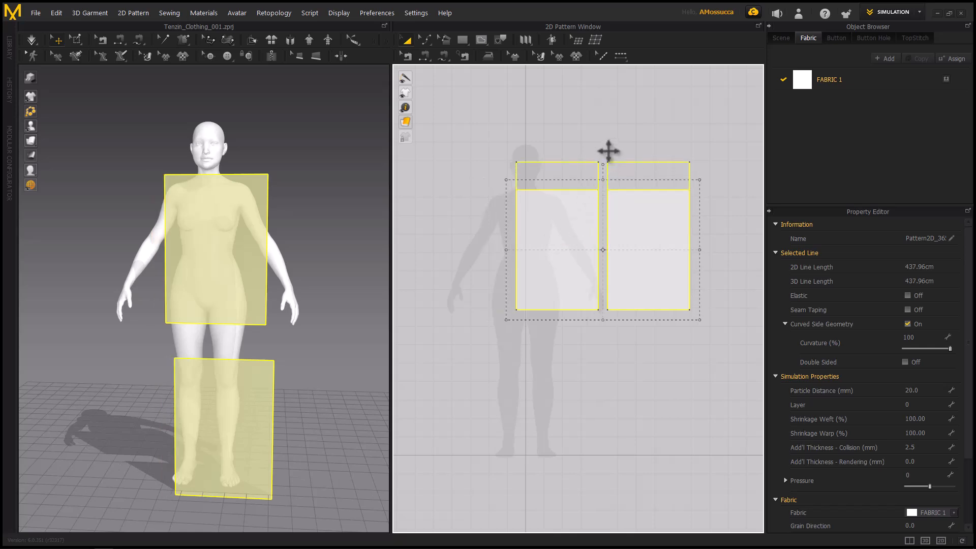
pyautogui.click(465, 203)
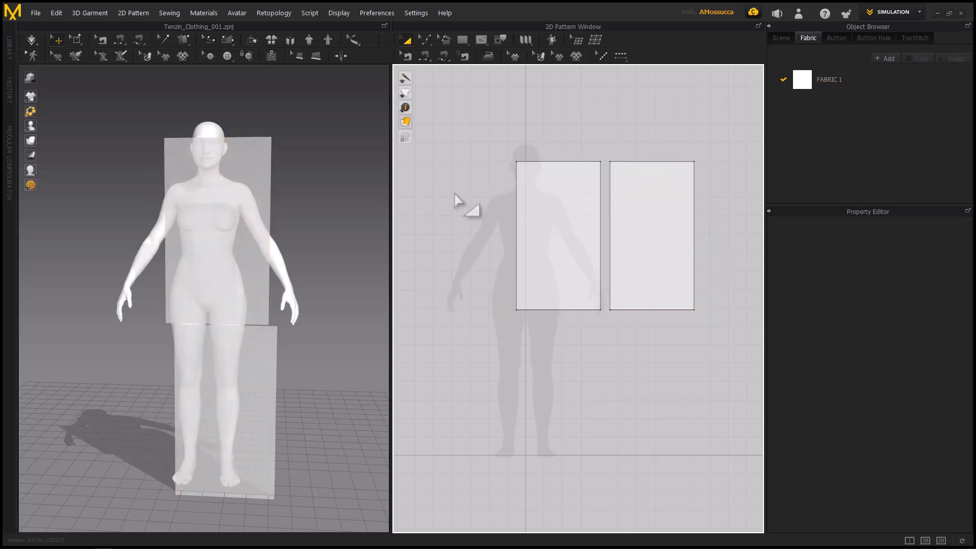
# Reshape the torso rectangle with Edit Pattern by moving its upper corners and upper edge, leaving that edge about 41 cm long
pyautogui.click(429, 43)
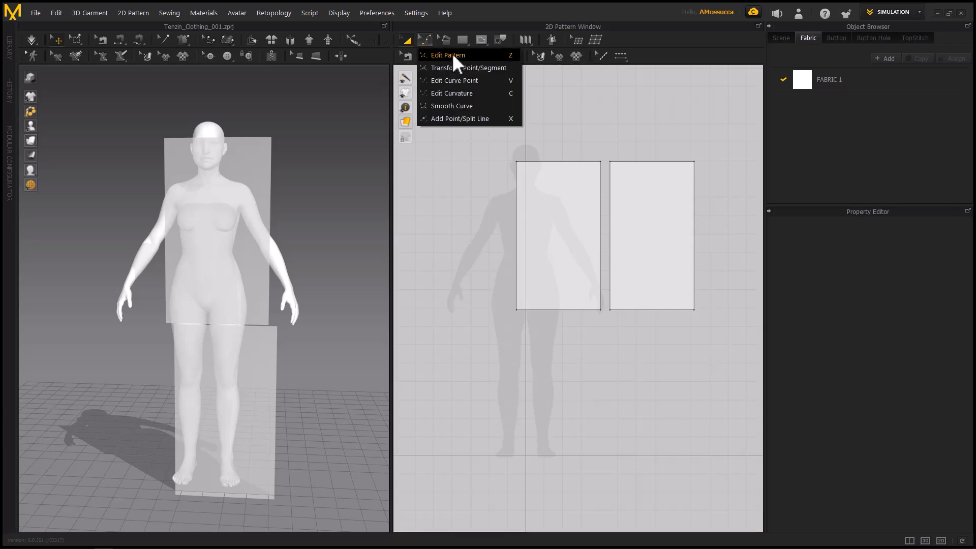
pyautogui.click(455, 54)
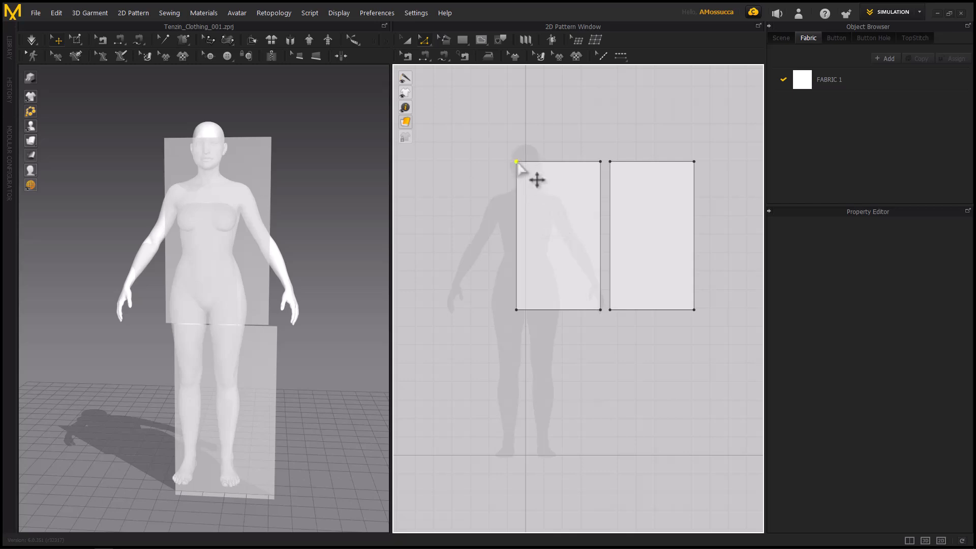
pyautogui.moveTo(517, 162); pyautogui.dragTo(525, 173)
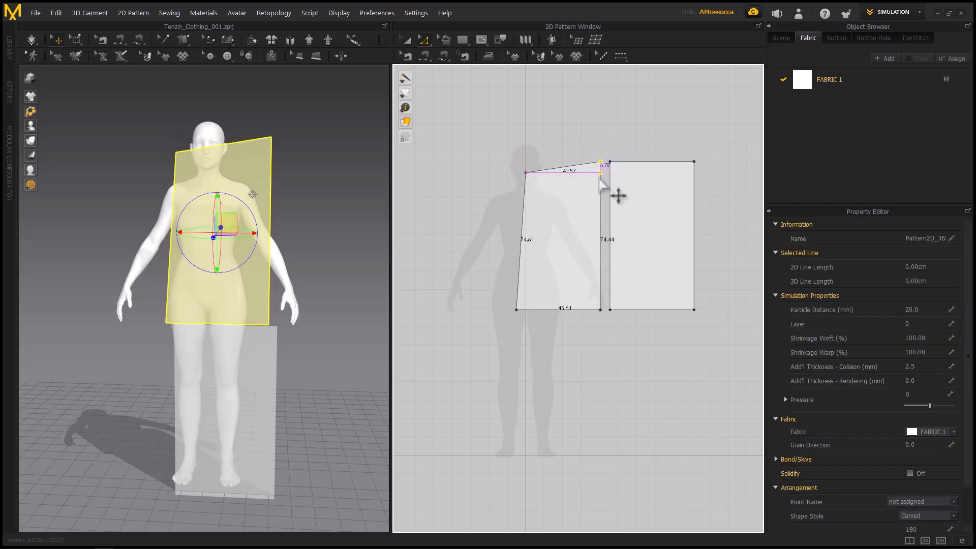
pyautogui.moveTo(599, 177); pyautogui.dragTo(563, 157)
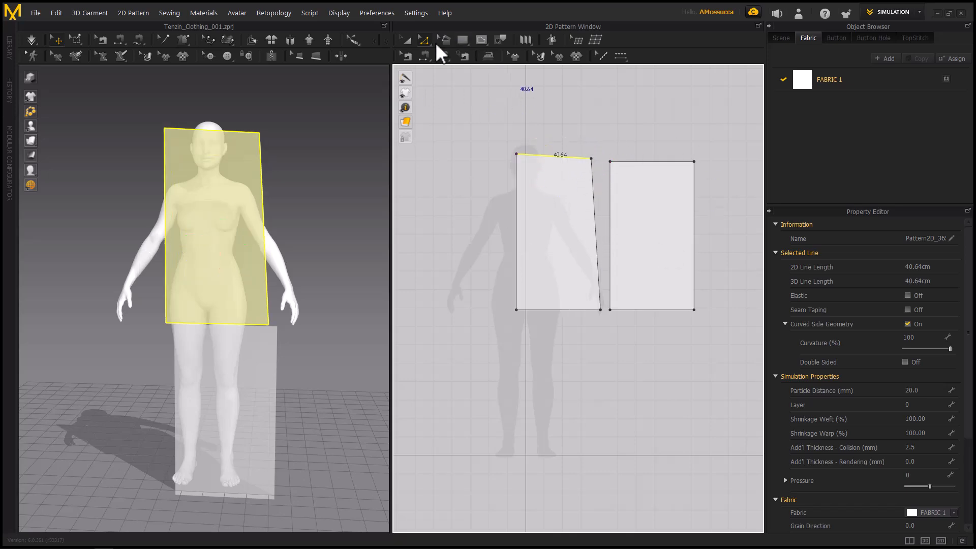
# Switch to Edit Curve Point and lower the torso pattern's upper corners, shortening its upper edge to about 36 cm
pyautogui.click(445, 42)
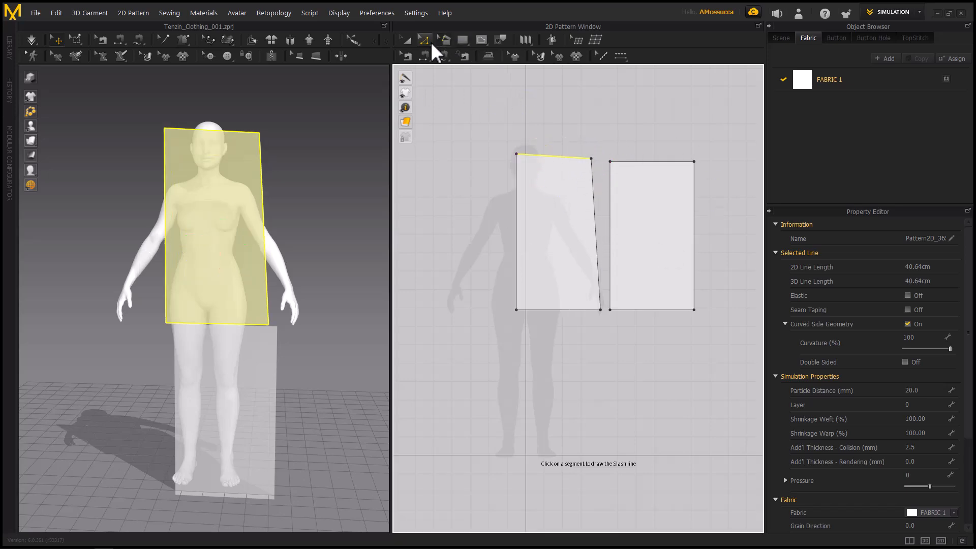
pyautogui.click(431, 42)
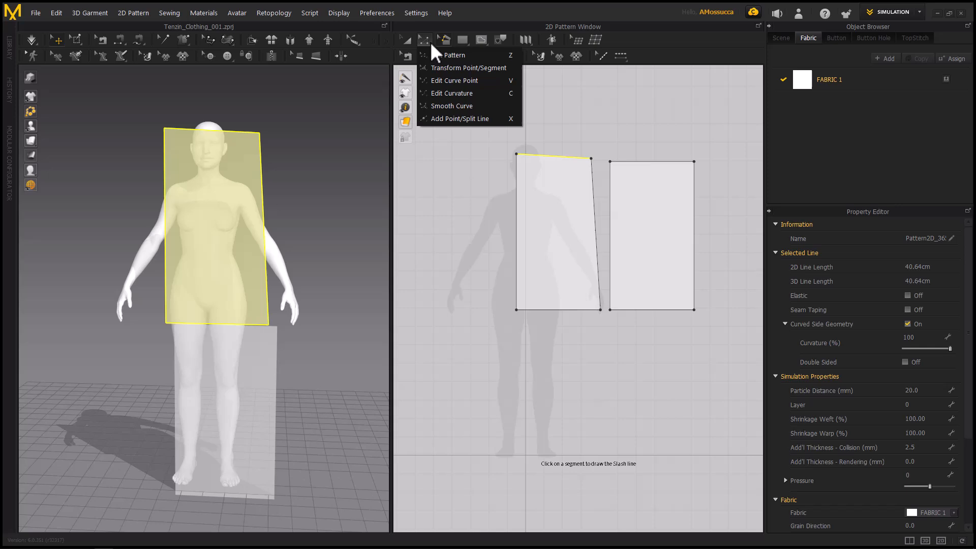
pyautogui.click(473, 80)
pyautogui.moveTo(523, 157); pyautogui.dragTo(526, 166)
# Bend the torso pattern's upper and side edges outward and its lower edge inward by adding curve points
pyautogui.moveTo(591, 159); pyautogui.dragTo(571, 152)
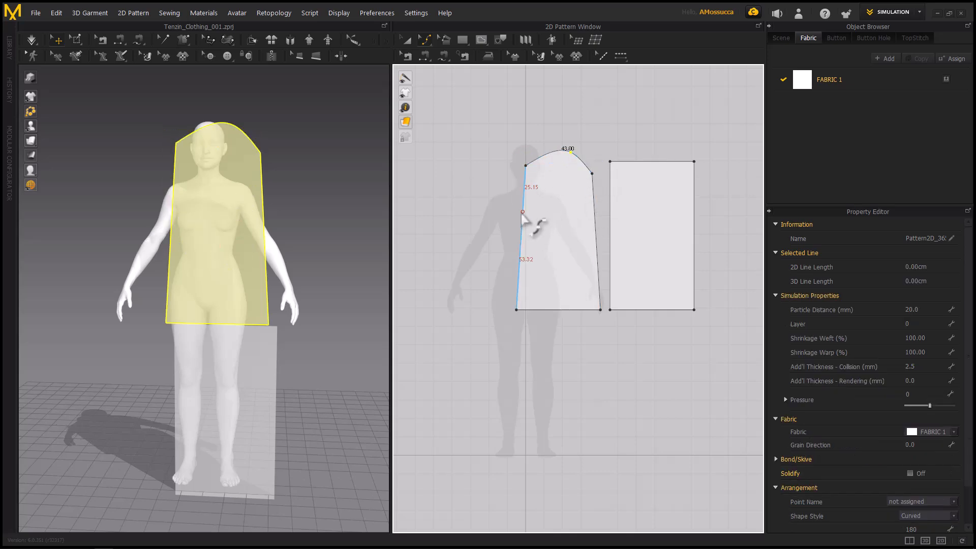
pyautogui.moveTo(523, 213); pyautogui.dragTo(502, 212)
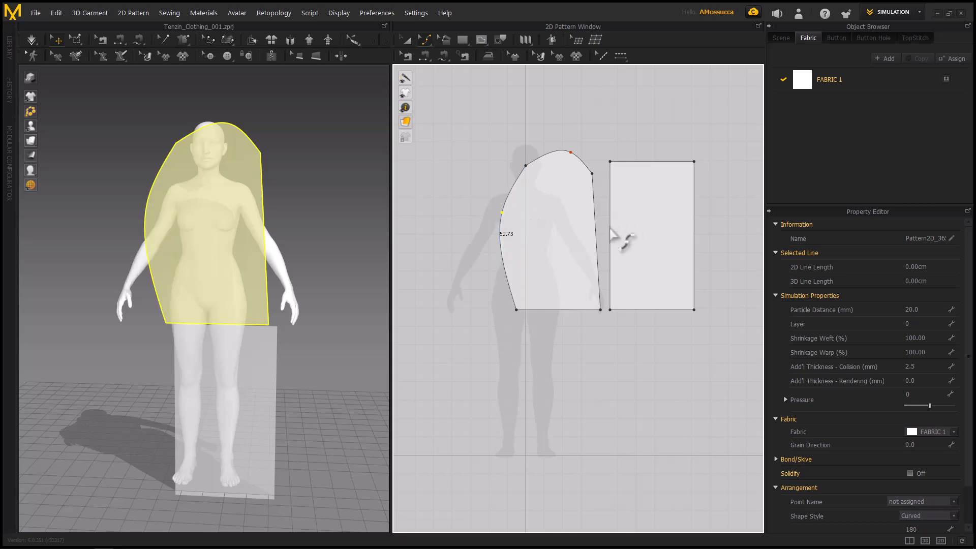
pyautogui.moveTo(595, 231); pyautogui.dragTo(603, 230)
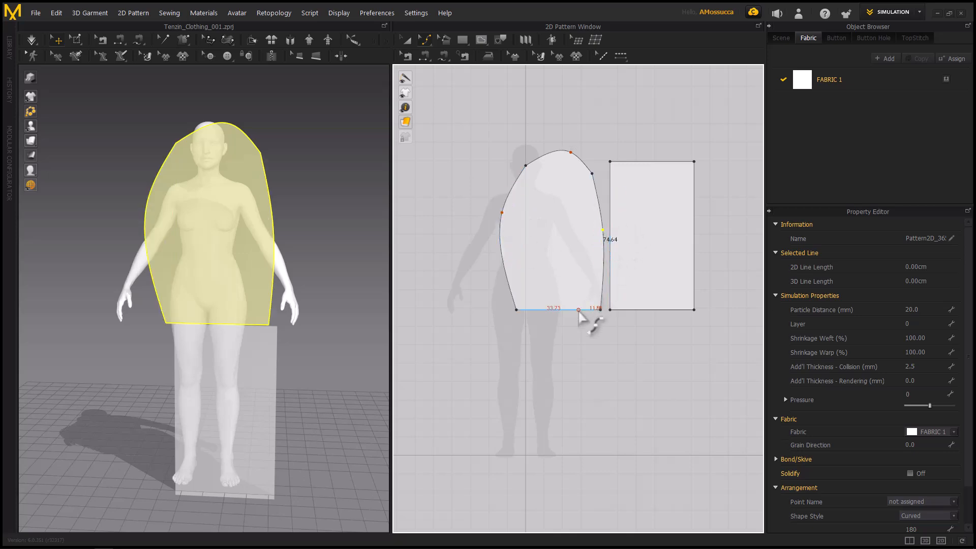
pyautogui.moveTo(593, 310); pyautogui.dragTo(577, 289)
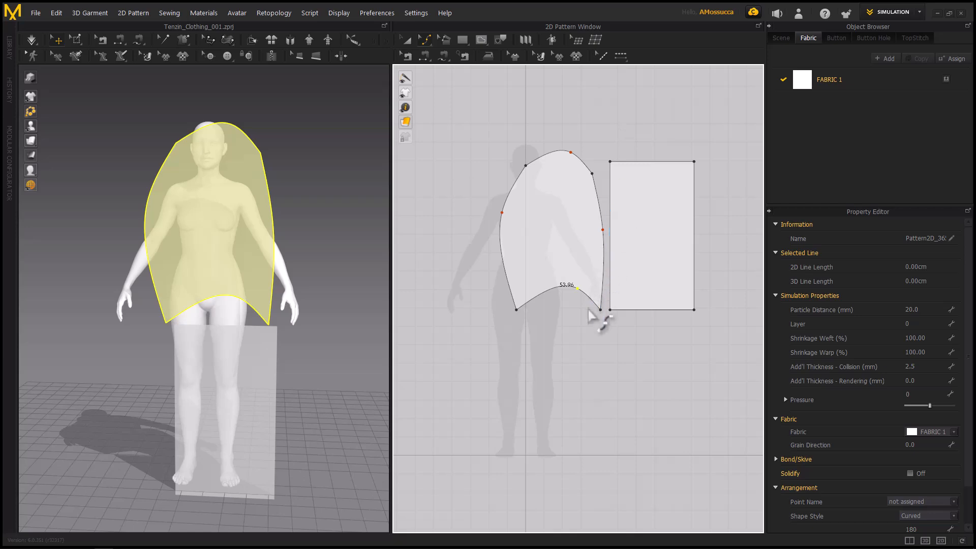
# Undo the curve point edits on all four edges of the torso pattern
pyautogui.hotkey('ctrl', 'z')
pyautogui.hotkey('ctrl', 'z')
pyautogui.hotkey('ctrl', 'z')
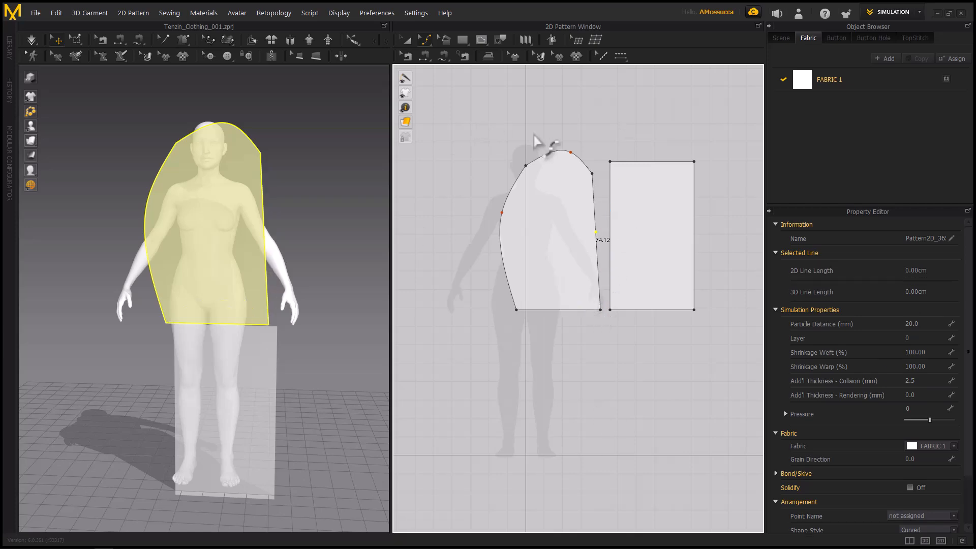
pyautogui.hotkey('ctrl', 'z')
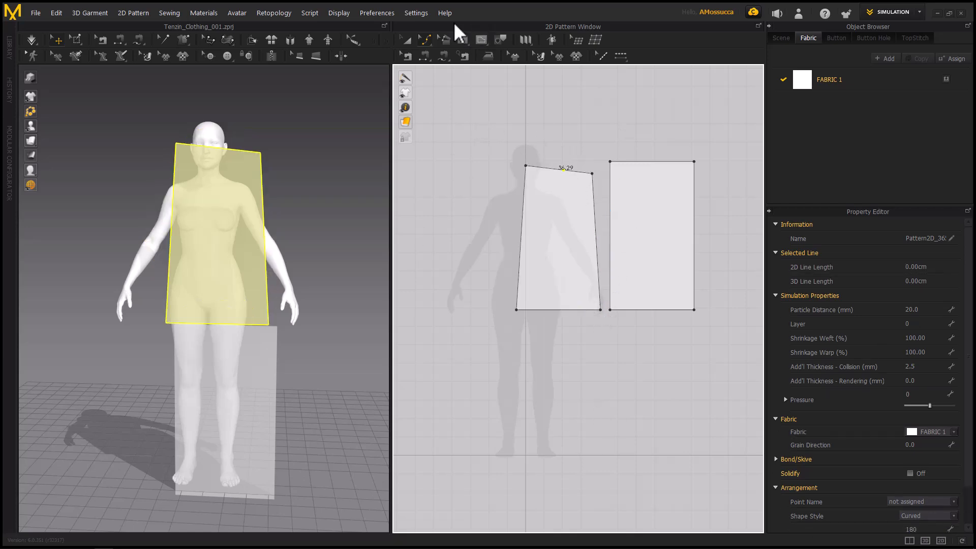
# Bow the torso pattern's upper and side edges inward with Edit Curvature, making the sides about 81 cm and 75 cm long
pyautogui.click(432, 42)
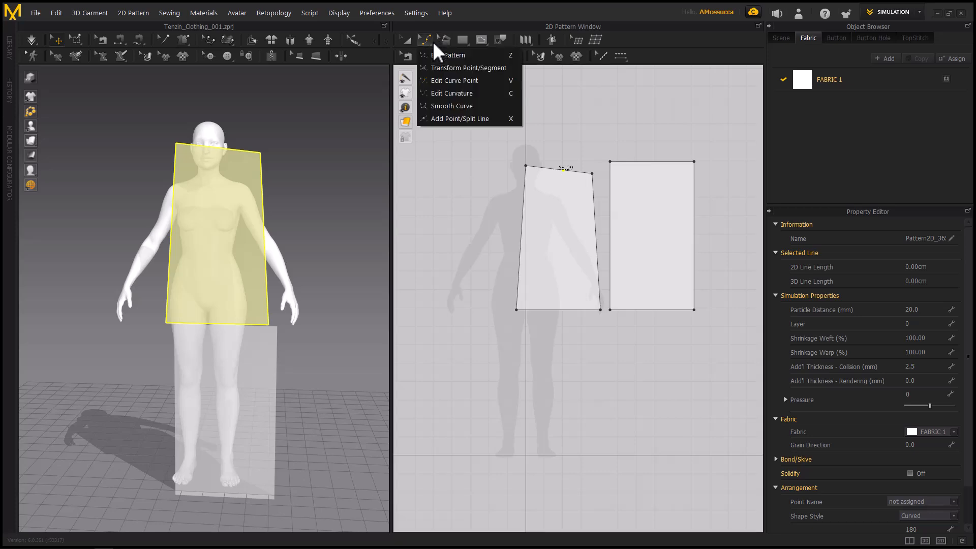
pyautogui.click(470, 95)
pyautogui.click(551, 171)
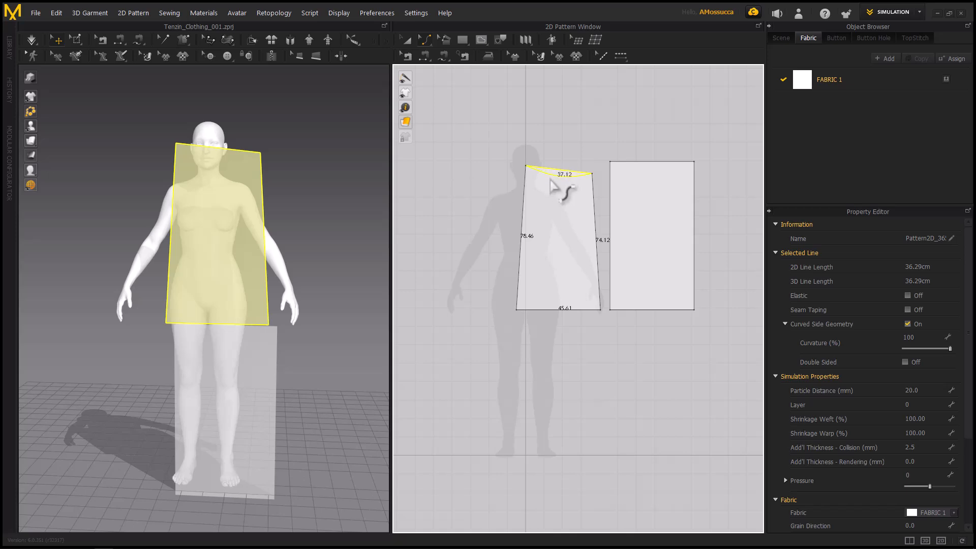
pyautogui.moveTo(554, 185); pyautogui.dragTo(552, 189)
pyautogui.moveTo(523, 232); pyautogui.dragTo(540, 235)
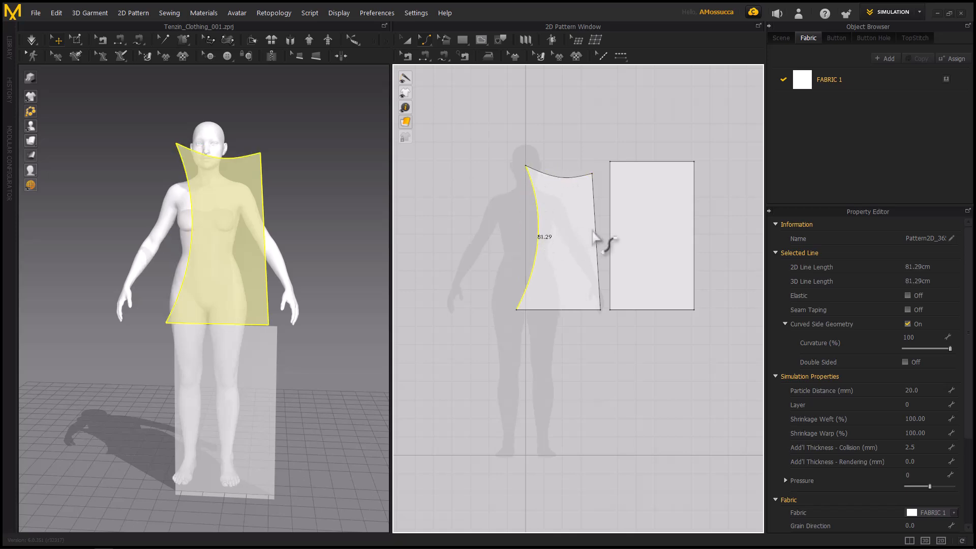
pyautogui.moveTo(599, 240); pyautogui.dragTo(589, 238)
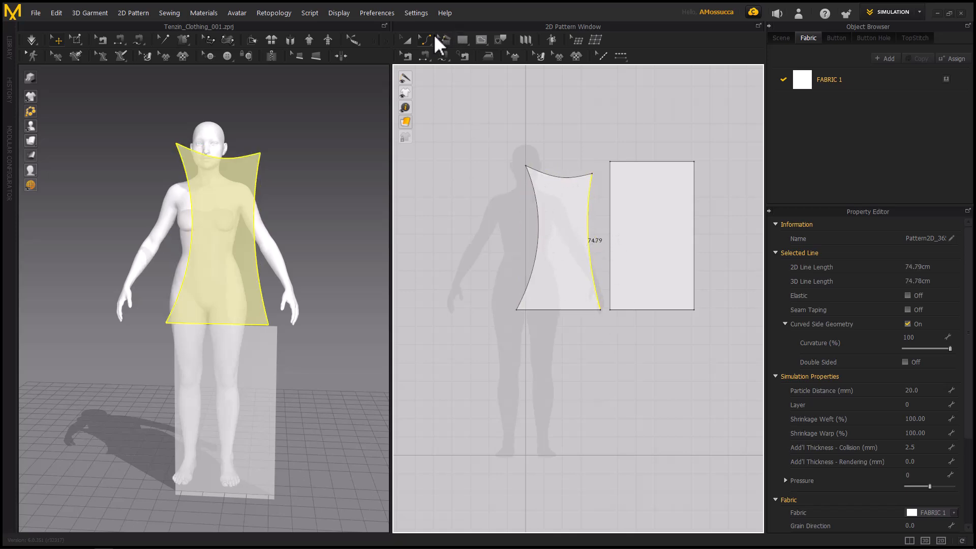
# Add two points along the torso pattern's outer curved side edge with Add Point/Split Line
pyautogui.click(427, 39)
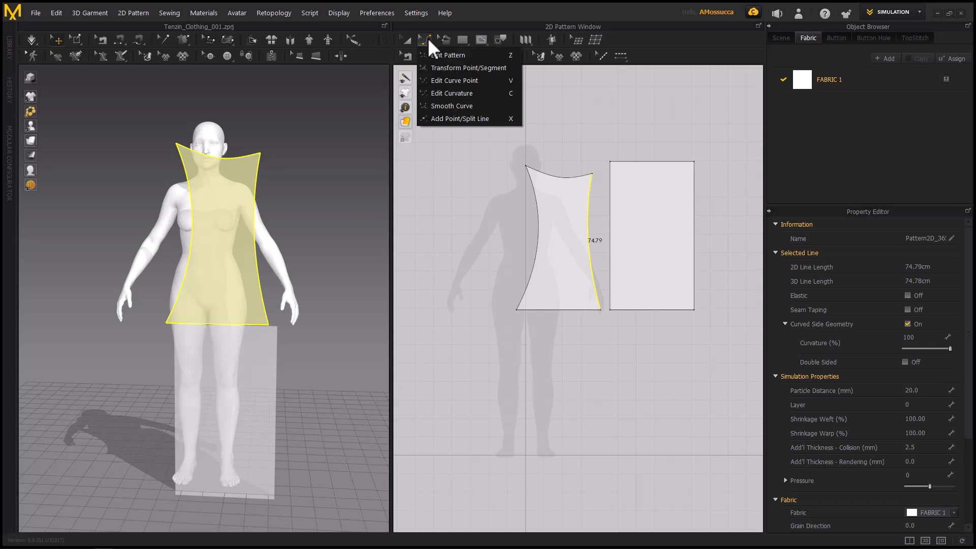
pyautogui.click(459, 118)
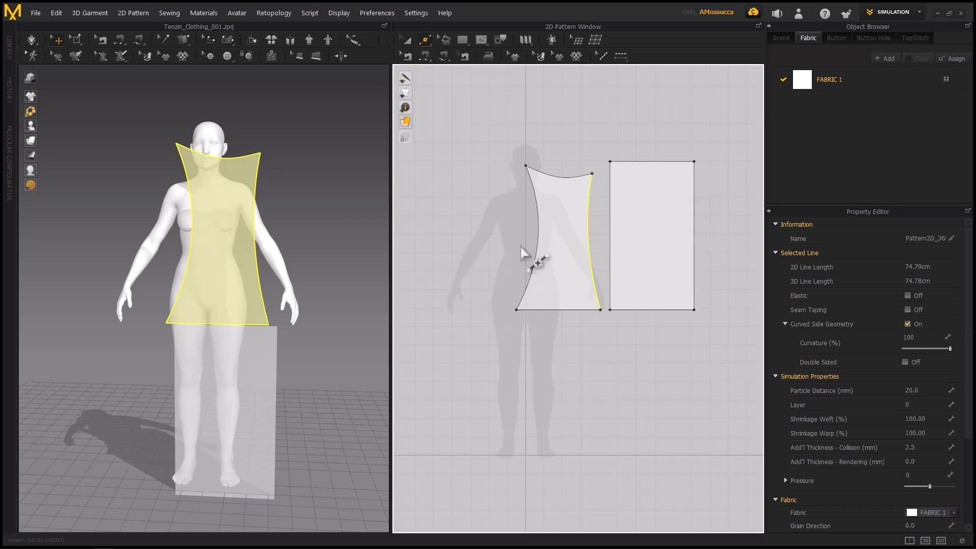
pyautogui.click(539, 245)
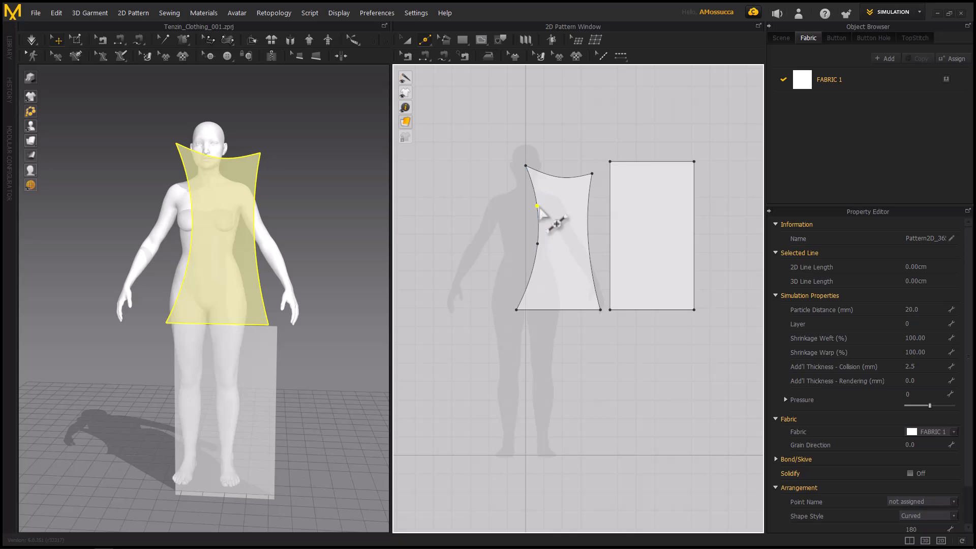
# Split the second rectangle's edge facing the torso pattern uniformly into four segments and clear the selection
pyautogui.click(615, 216)
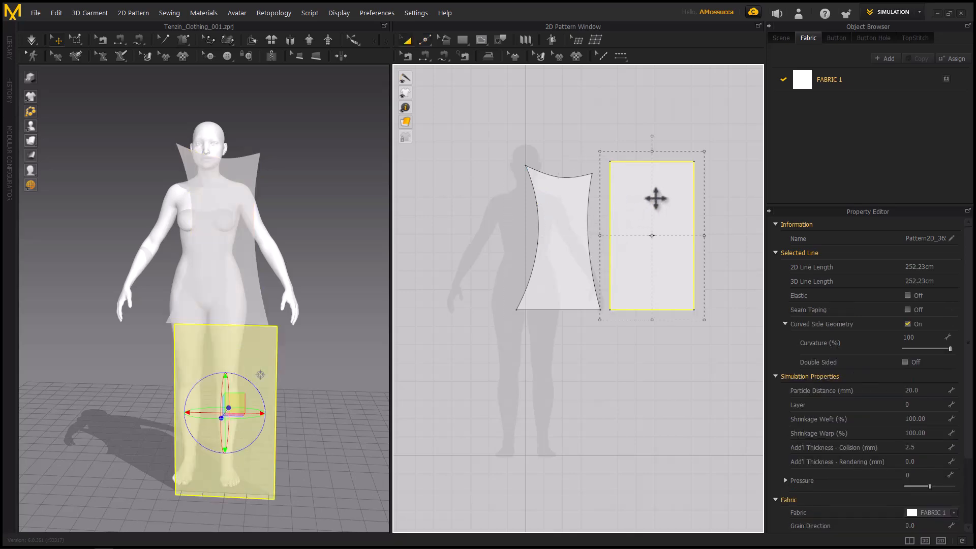
pyautogui.press('z')
pyautogui.click(611, 214)
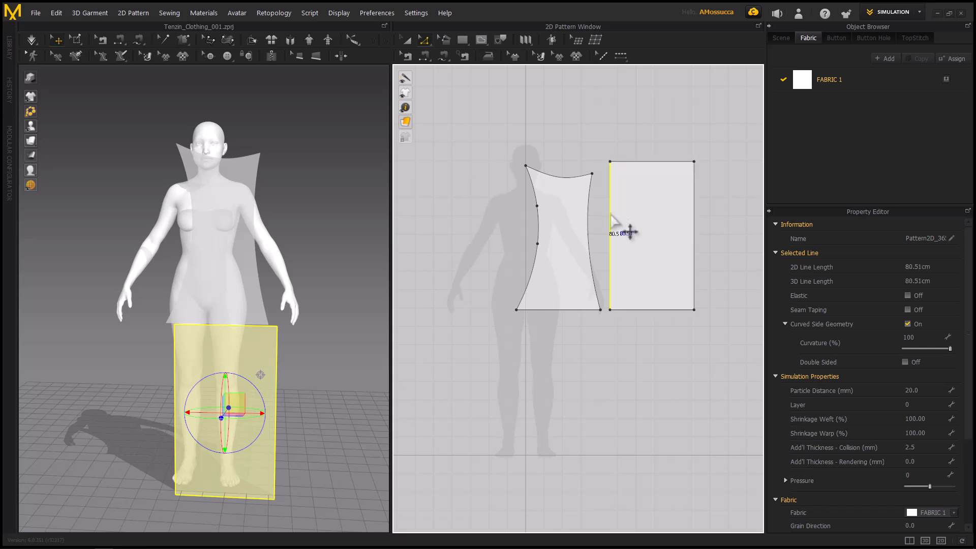
pyautogui.rightClick(611, 214)
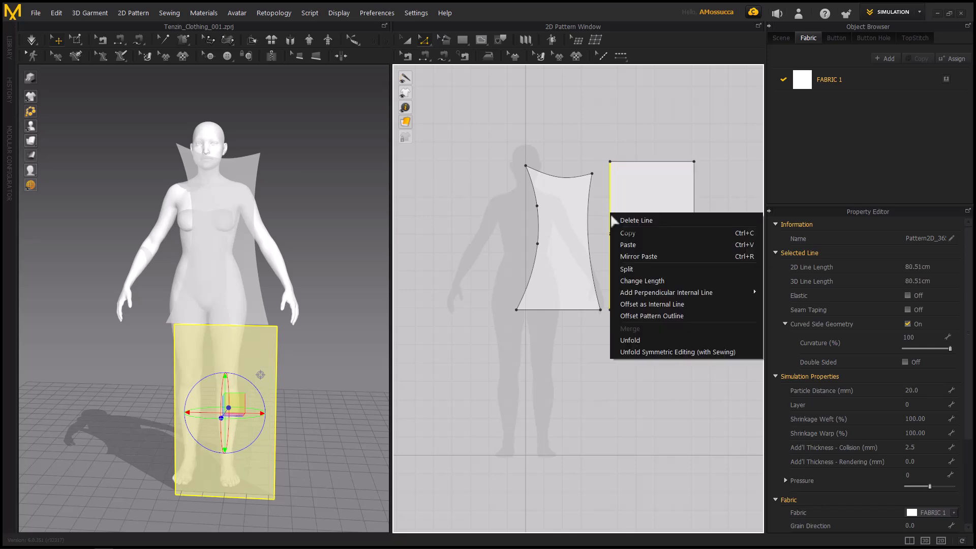
pyautogui.click(637, 268)
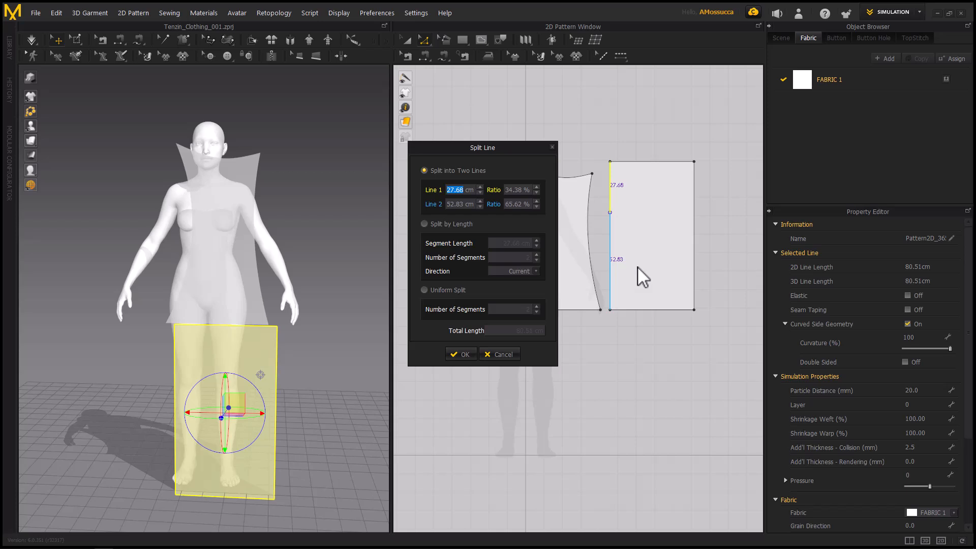
pyautogui.moveTo(471, 140); pyautogui.dragTo(453, 149)
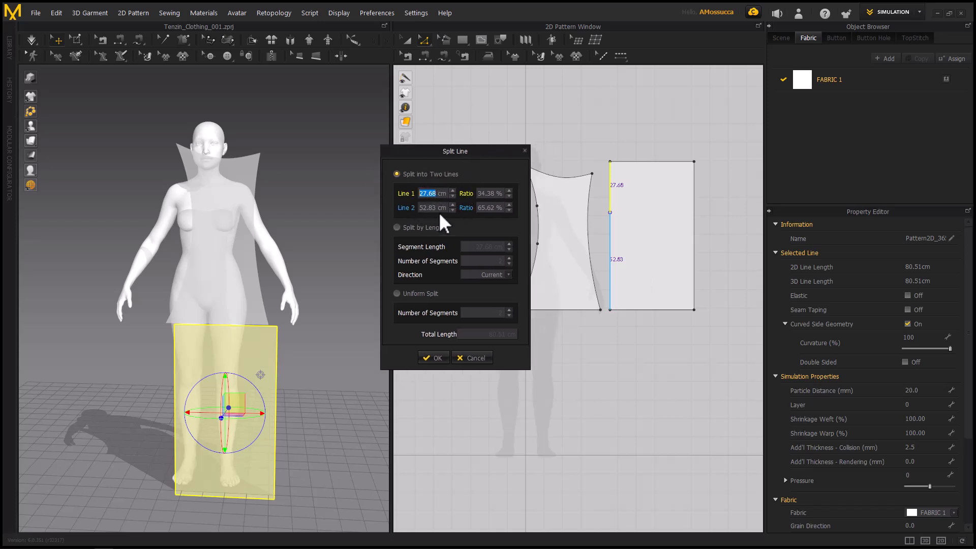
pyautogui.click(397, 294)
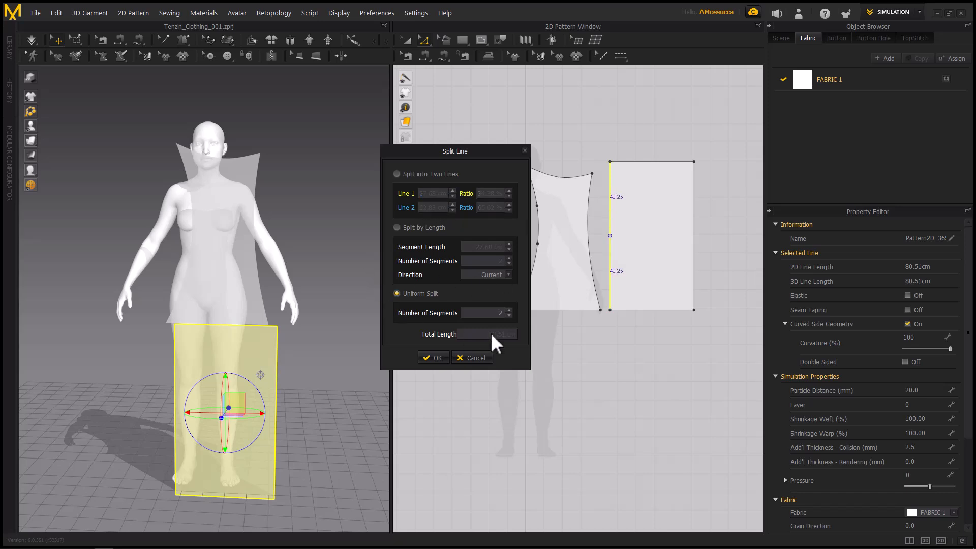
pyautogui.click(509, 310)
pyautogui.click(509, 310)
pyautogui.click(441, 358)
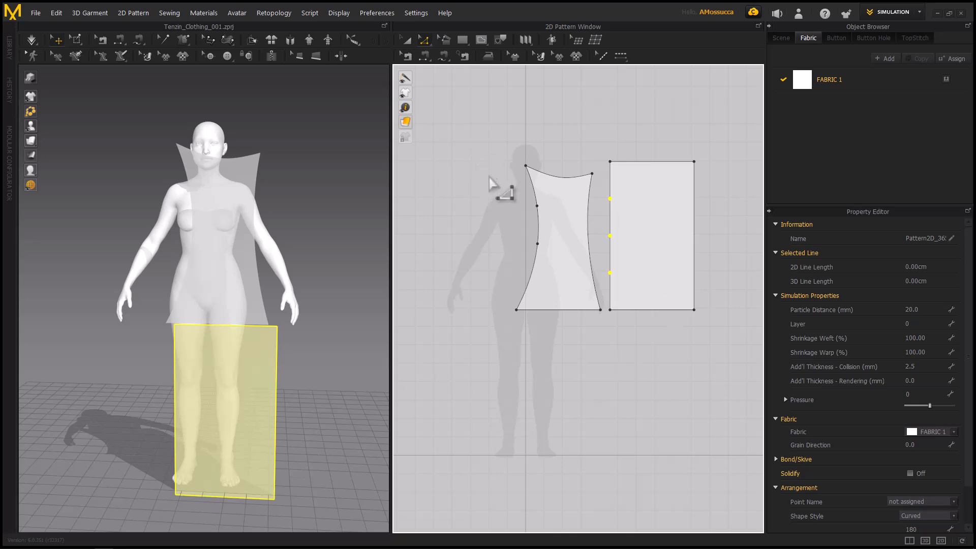
pyautogui.click(508, 108)
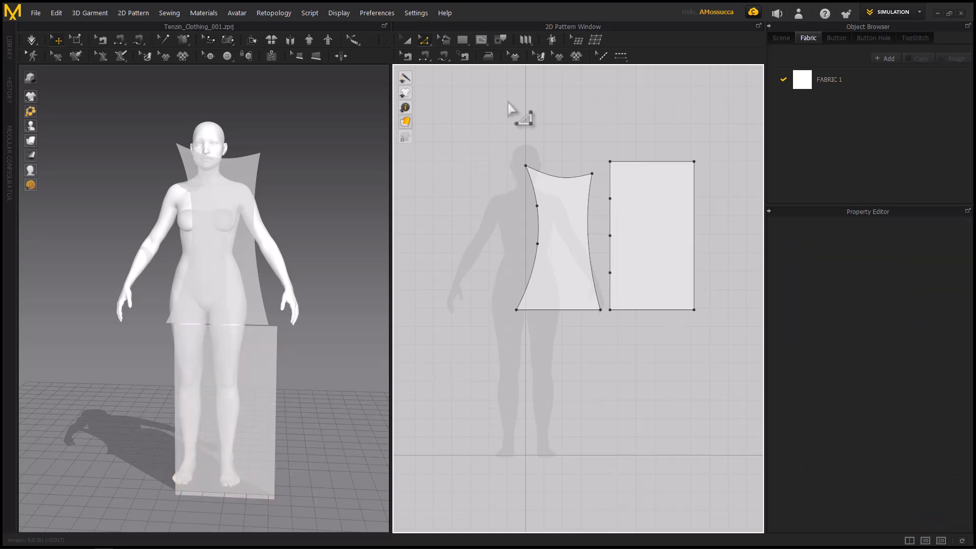
# Draw a closed six-point polygon pattern with some curved edges and a perimeter of about 250 cm below the existing patterns
pyautogui.click(467, 39)
pyautogui.click(468, 39)
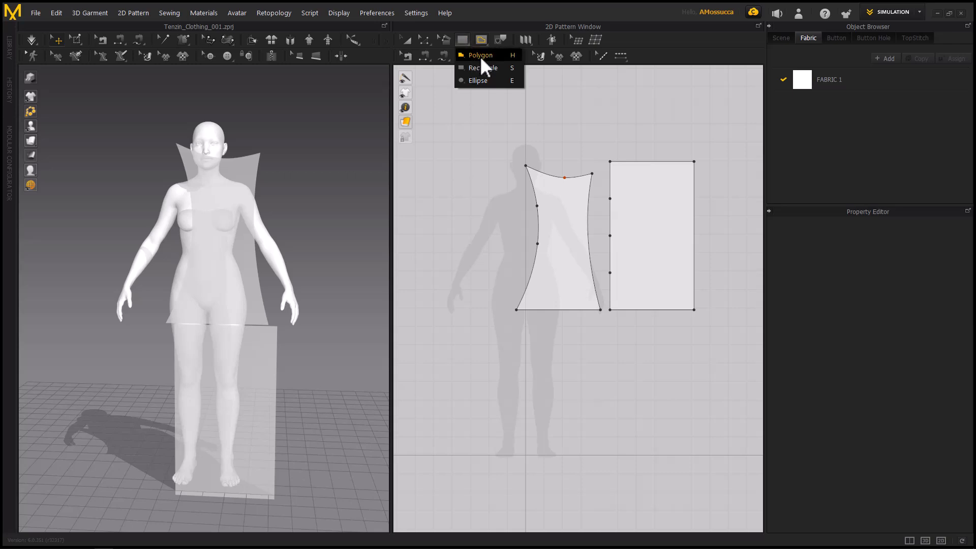
pyautogui.click(480, 56)
pyautogui.click(510, 416)
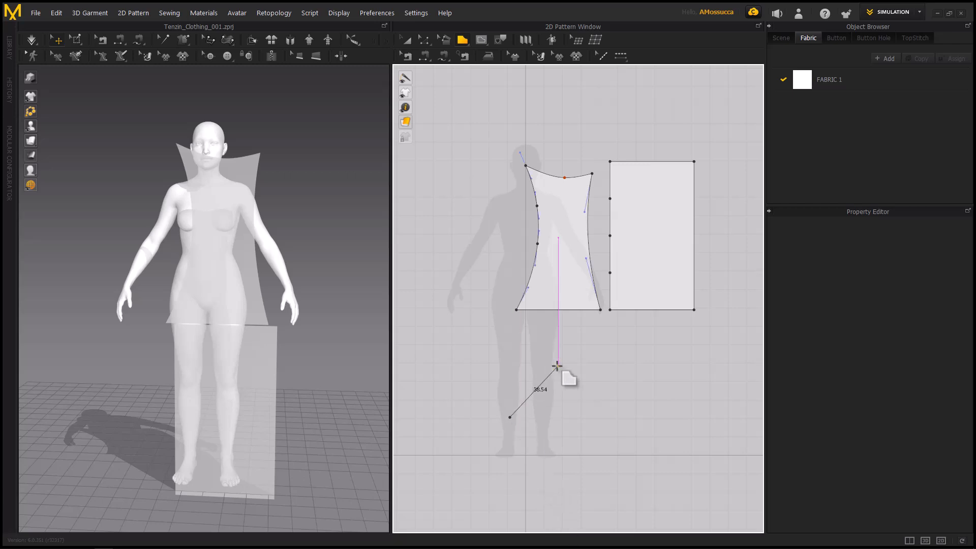
pyautogui.click(557, 365)
pyautogui.click(648, 391)
pyautogui.click(627, 471)
pyautogui.moveTo(522, 510); pyautogui.dragTo(521, 501)
pyautogui.moveTo(499, 462); pyautogui.dragTo(502, 450)
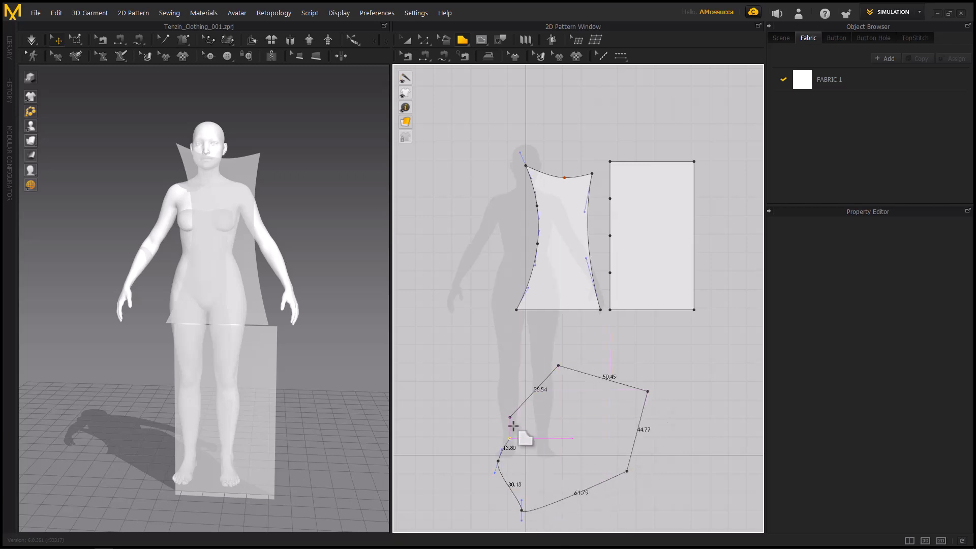
pyautogui.click(510, 417)
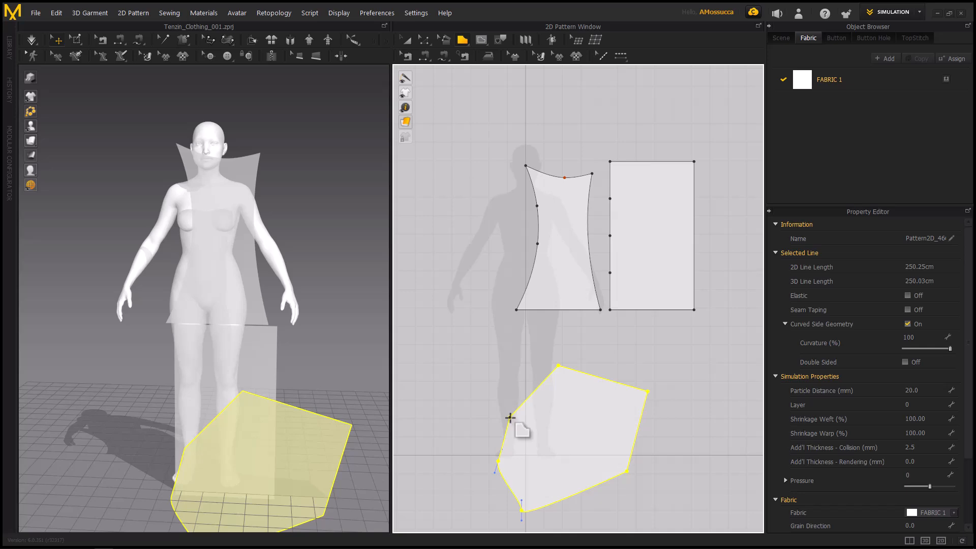
# Draw a rectangular pattern with a perimeter of about 132 cm above the avatar silhouette's head
pyautogui.click(463, 39)
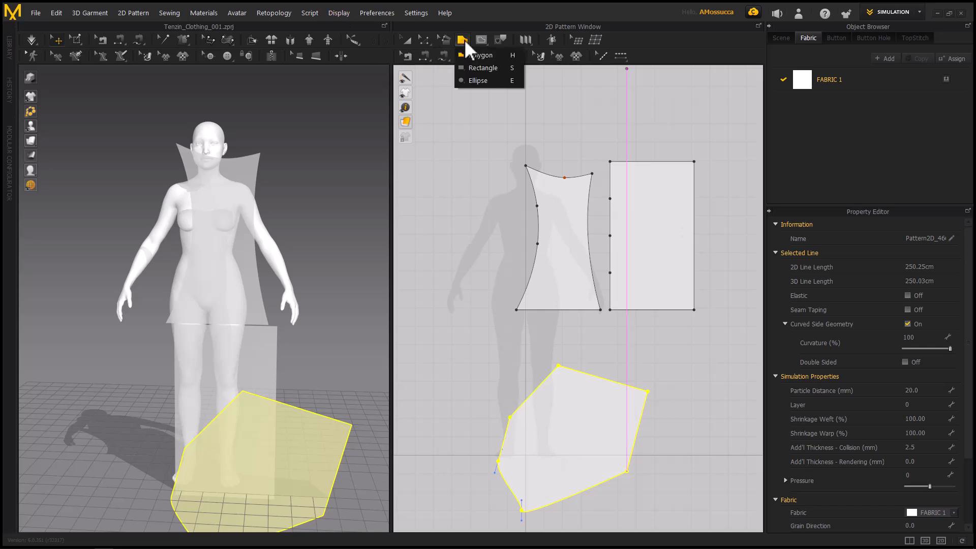
pyautogui.click(493, 71)
pyautogui.moveTo(488, 78); pyautogui.dragTo(562, 128)
# Draw two circular patterns beside the avatar silhouette's arm, one above the other, the lower with a perimeter of about 110 cm
pyautogui.click(464, 43)
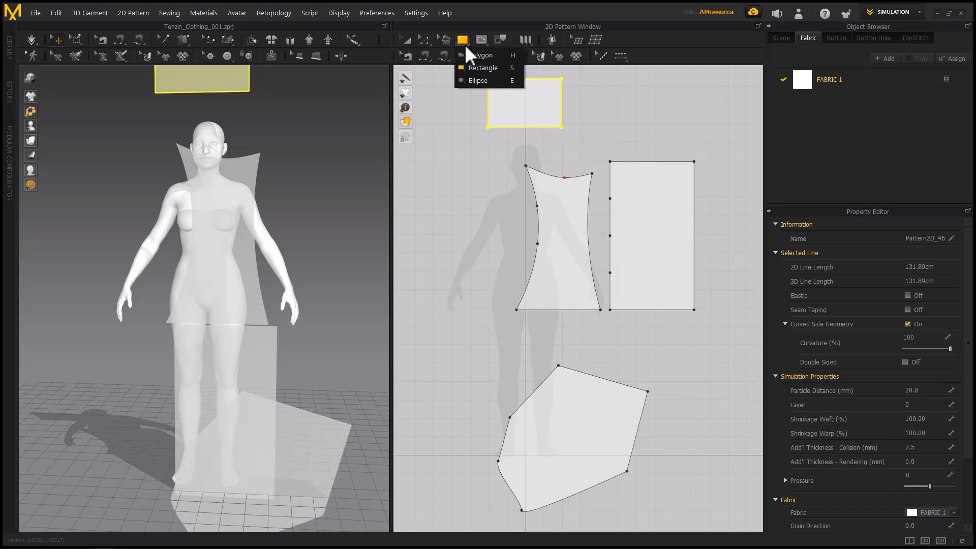
pyautogui.click(475, 79)
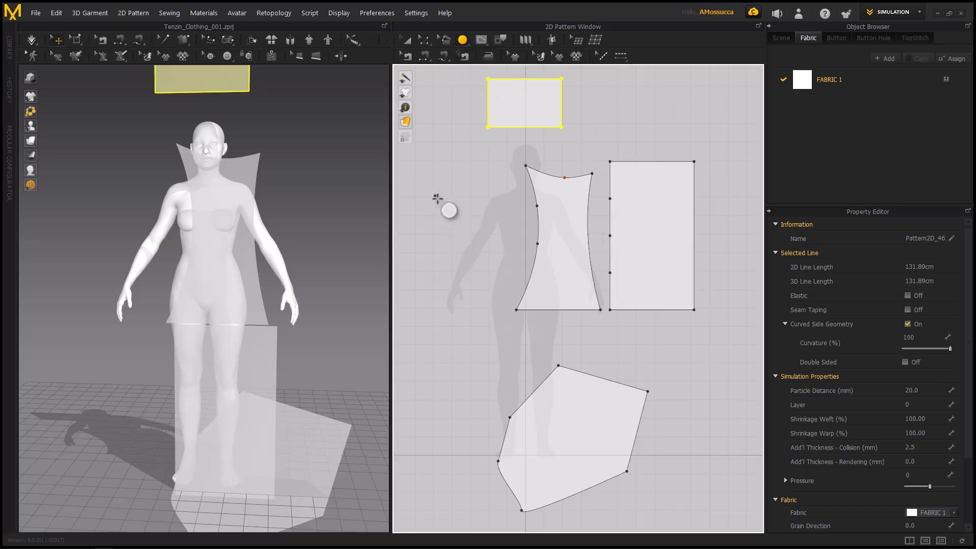
pyautogui.moveTo(435, 196); pyautogui.dragTo(486, 248)
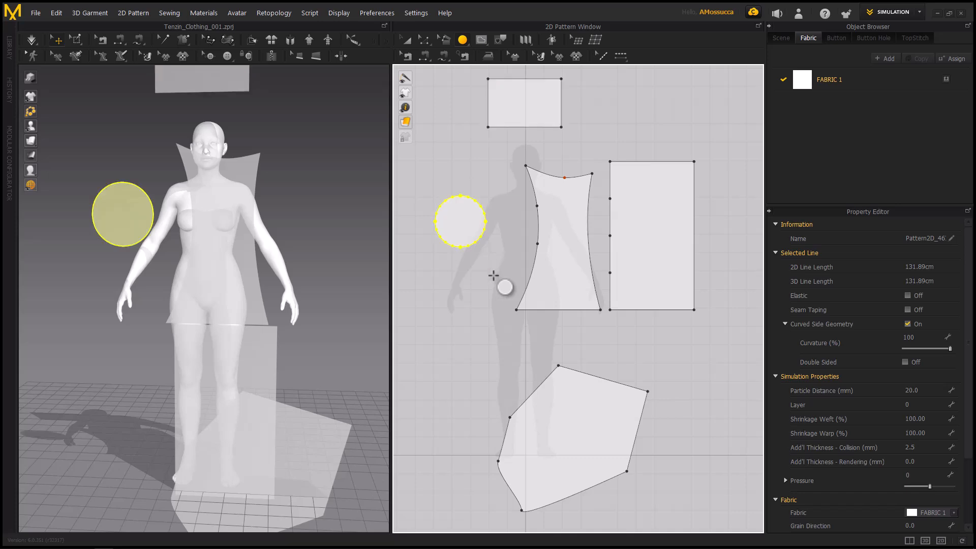
pyautogui.moveTo(427, 283); pyautogui.dragTo(486, 348)
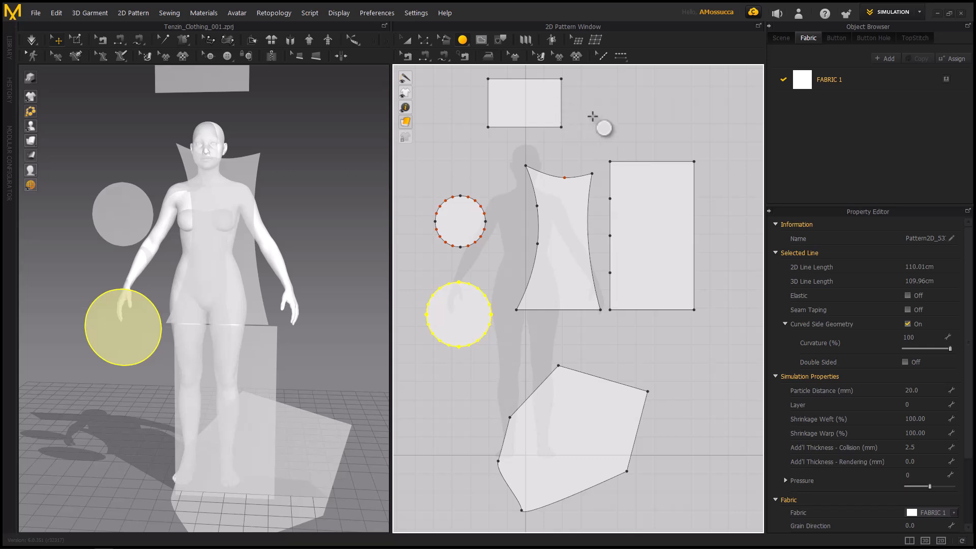
# Draw two more rectangular patterns beside the existing shapes, the upper one with a perimeter of about 270 cm
pyautogui.press('s')
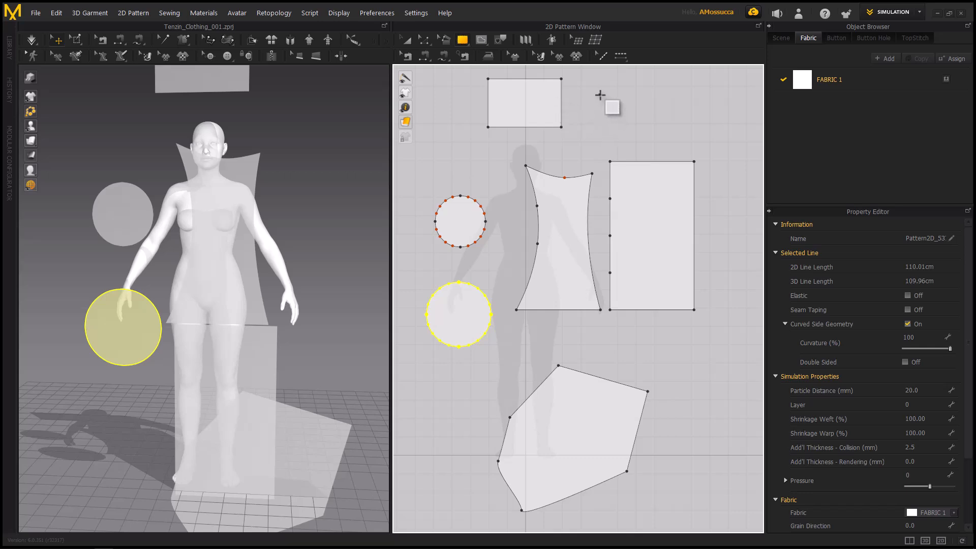
pyautogui.click(600, 95)
pyautogui.click(564, 163)
pyautogui.scroll(-4, 661, 244)
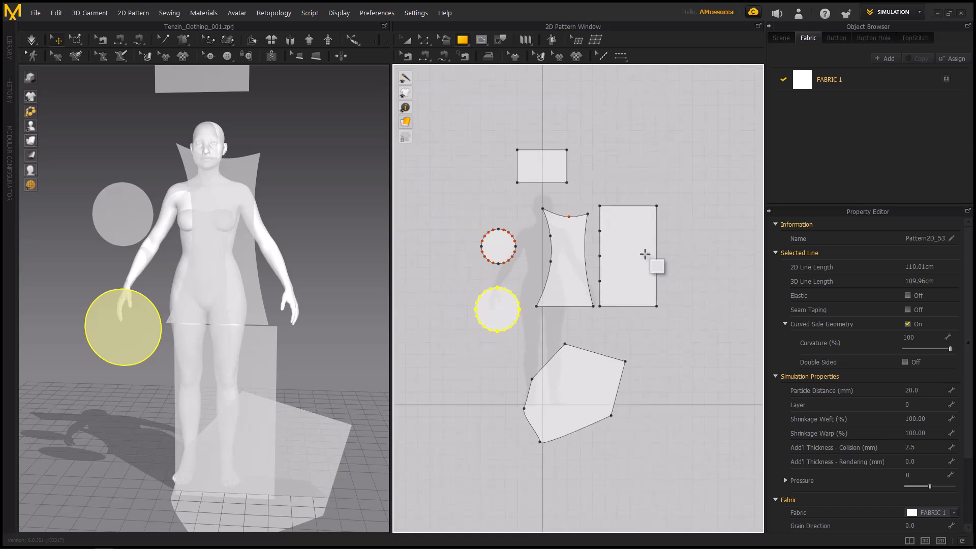
pyautogui.moveTo(598, 198); pyautogui.dragTo(652, 199)
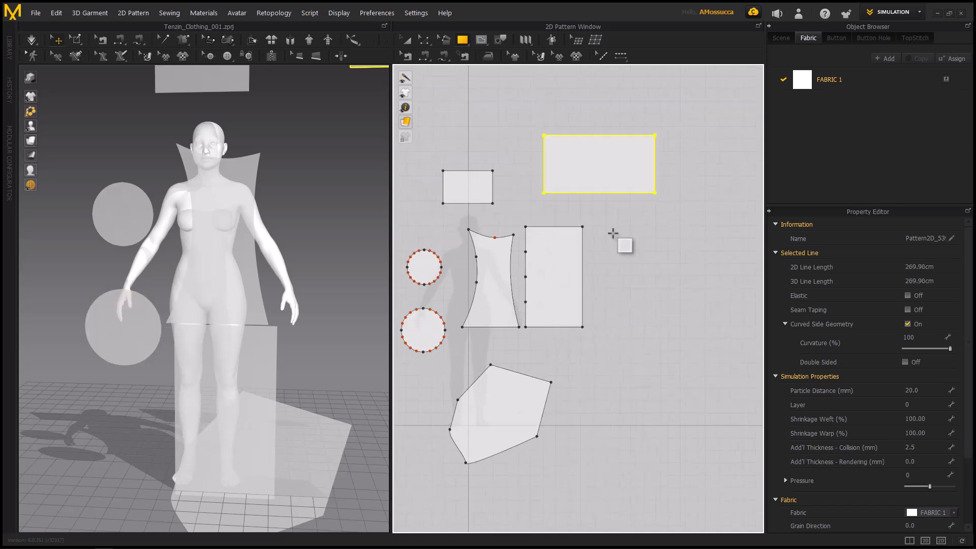
pyautogui.moveTo(606, 223); pyautogui.dragTo(665, 312)
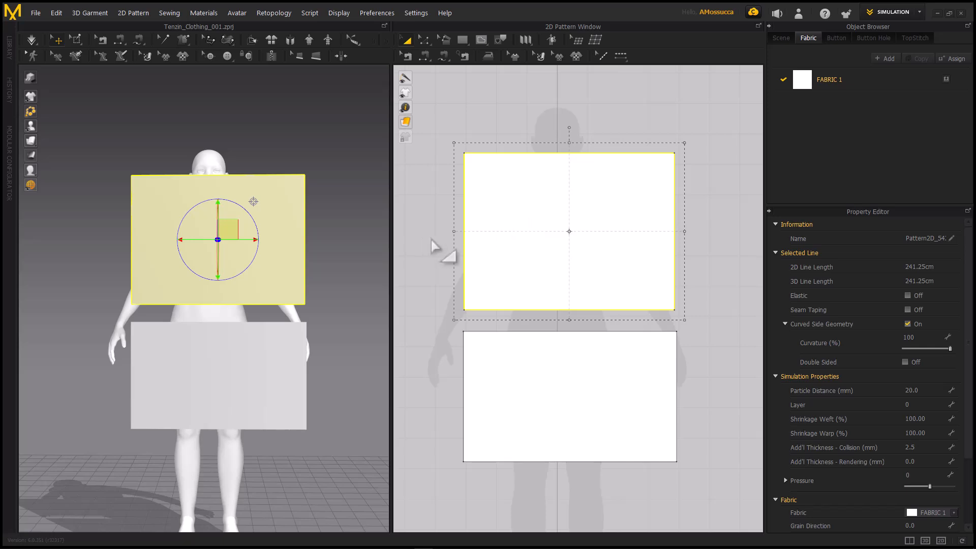
# Sew the lower rectangle's top edge to the upper rectangle's bottom edge with Segment Sewing
pyautogui.click(407, 57)
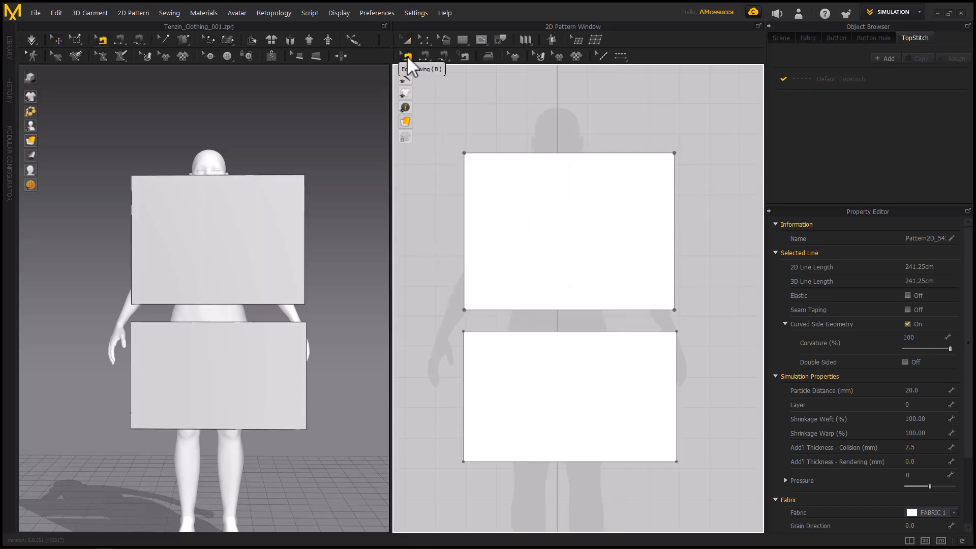
pyautogui.click(424, 56)
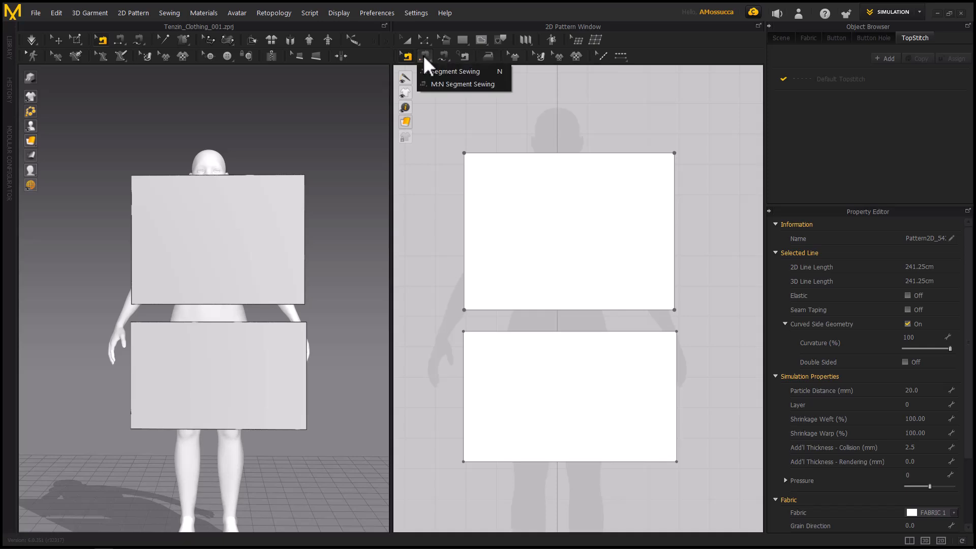
pyautogui.click(478, 71)
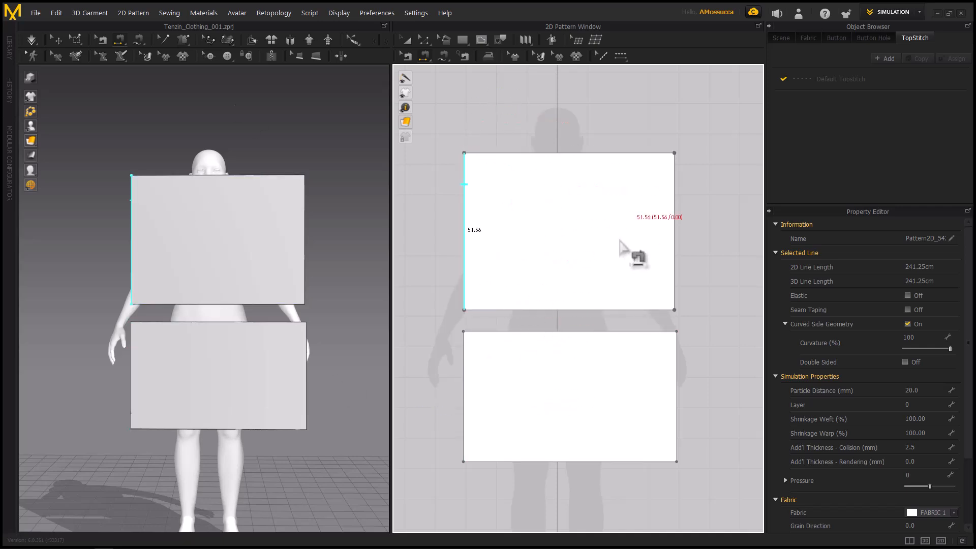
pyautogui.click(507, 332)
pyautogui.click(500, 311)
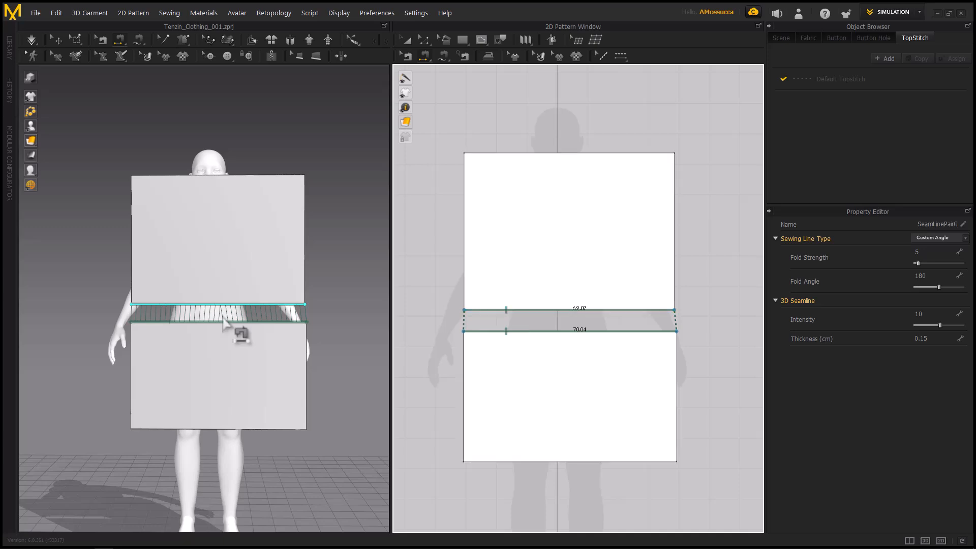
# Examine the sewing lines and notches between the two rectangles in the 3D and 2D views
pyautogui.press('q')
pyautogui.scroll(4, 176, 318)
pyautogui.moveTo(222, 318); pyautogui.dragTo(166, 316, button='right')
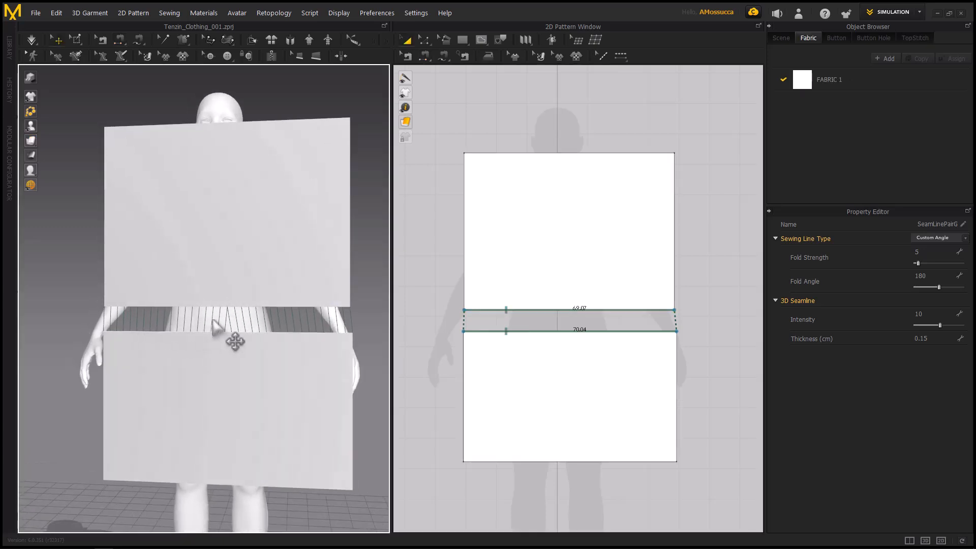
pyautogui.moveTo(232, 322)
pyautogui.mouseDown(button='right')
pyautogui.moveTo(240, 318)
pyautogui.moveTo(233, 321)
pyautogui.mouseUp(button='right')
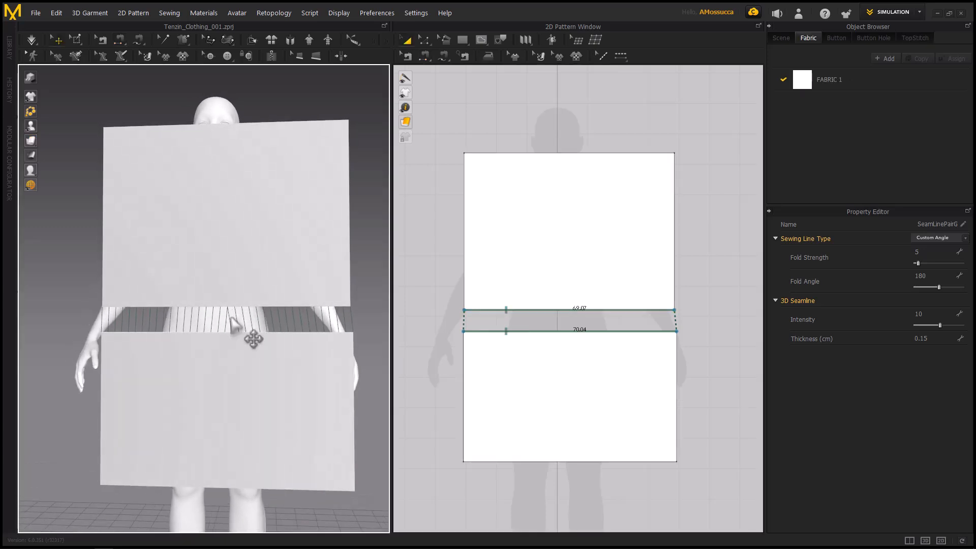
pyautogui.scroll(3, 509, 333)
pyautogui.moveTo(551, 344); pyautogui.dragTo(522, 354, button='middle')
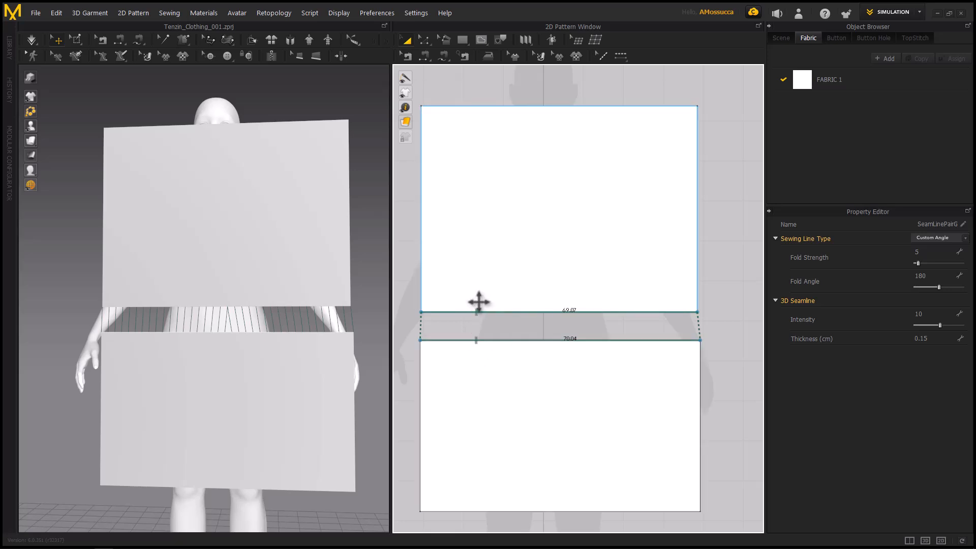
pyautogui.scroll(2, 477, 347)
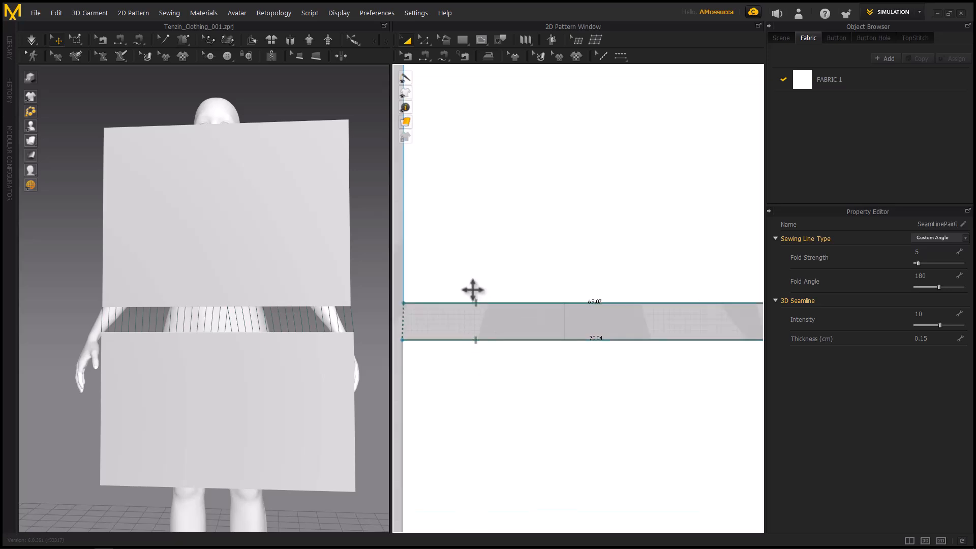
pyautogui.scroll(-3, 493, 359)
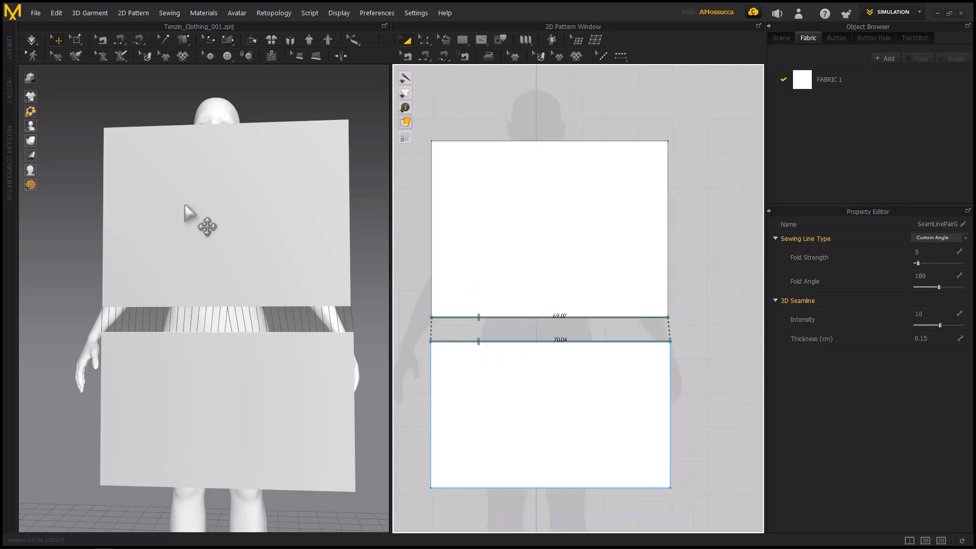
pyautogui.scroll(-3, 203, 216)
pyautogui.moveTo(218, 230); pyautogui.dragTo(244, 242, button='middle')
pyautogui.moveTo(244, 242); pyautogui.dragTo(227, 225, button='right')
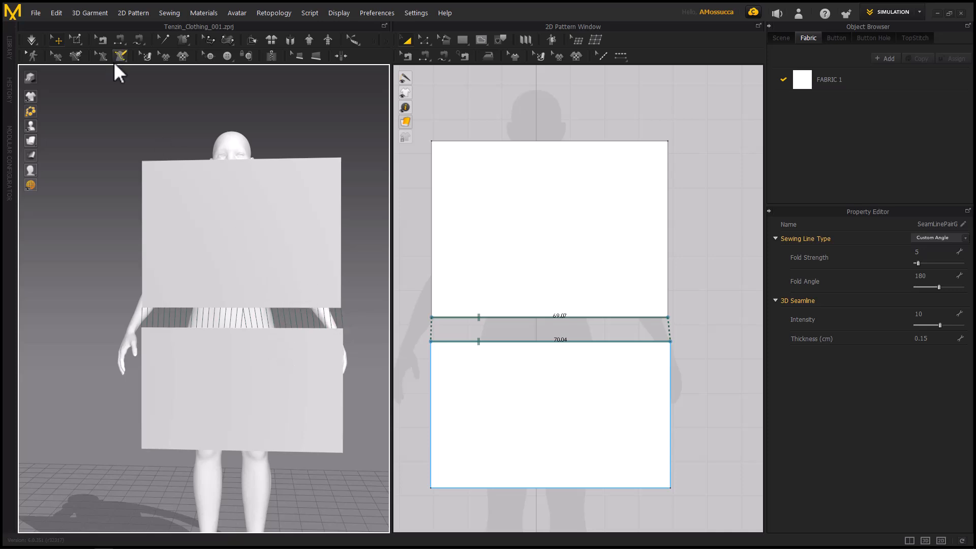
# Pin mesh points along the upper rectangle's top edge, at the left corner and near the right corner
pyautogui.click(79, 39)
pyautogui.moveTo(146, 154); pyautogui.dragTo(156, 164)
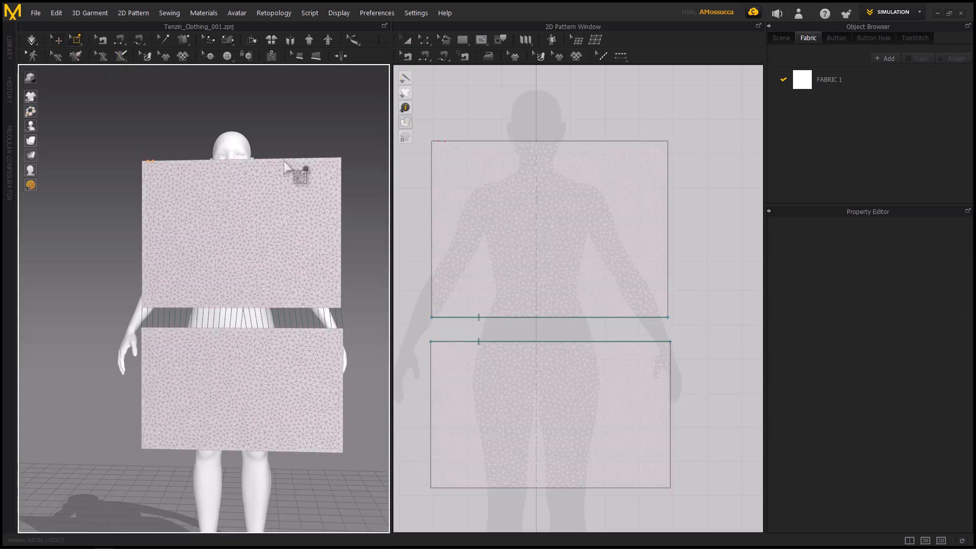
pyautogui.moveTo(286, 157); pyautogui.dragTo(323, 167)
pyautogui.moveTo(171, 154); pyautogui.dragTo(137, 168)
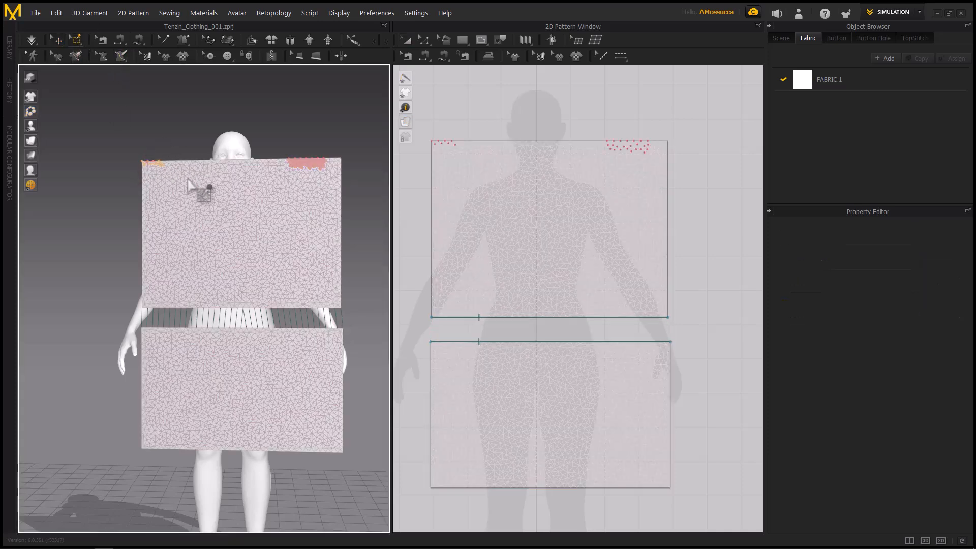
# Simulate the pinned and sewn rectangles, stop the simulation, and undo the drape
pyautogui.press('space')
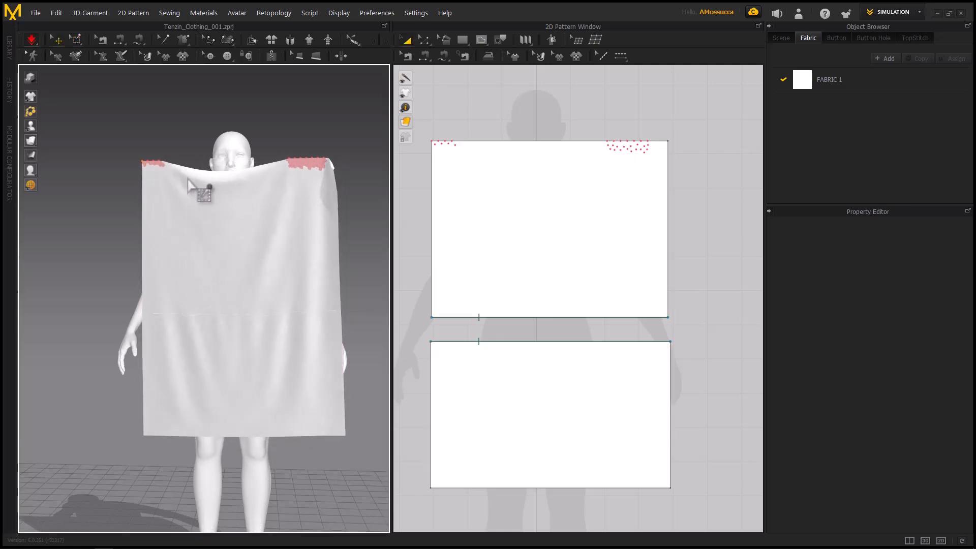
pyautogui.press('space')
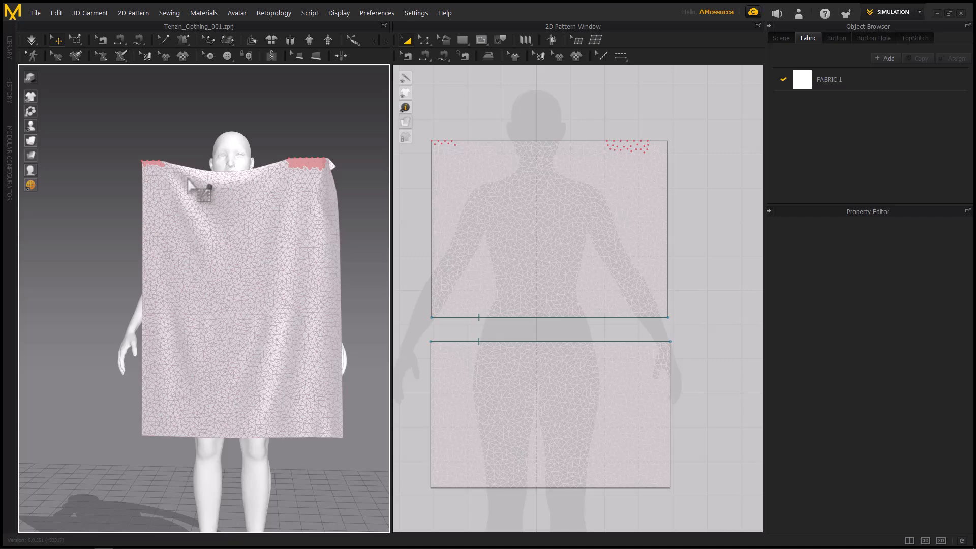
pyautogui.hotkey('ctrl', 'z')
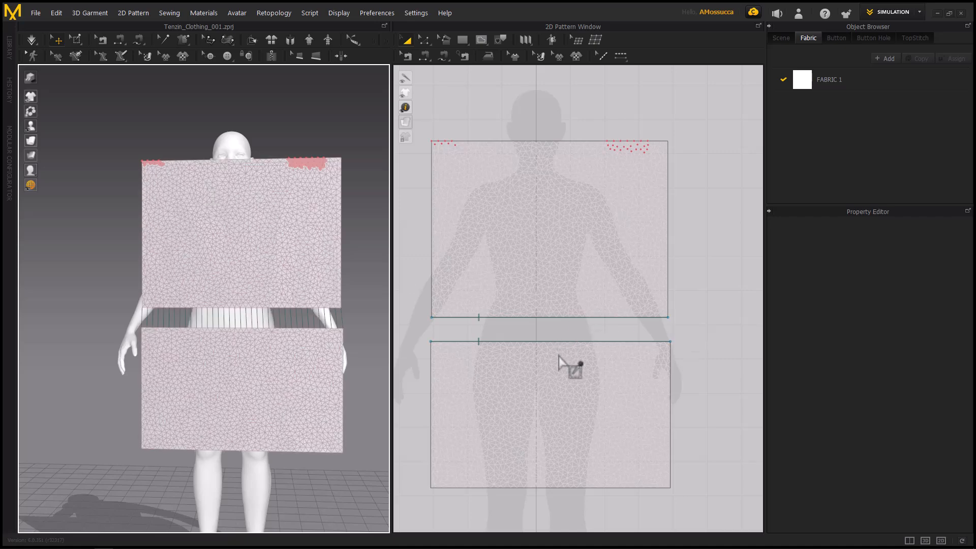
# Reverse the direction of the seam between the two rectangles with Edit Sewing, and run and stop the simulation
pyautogui.press('b')
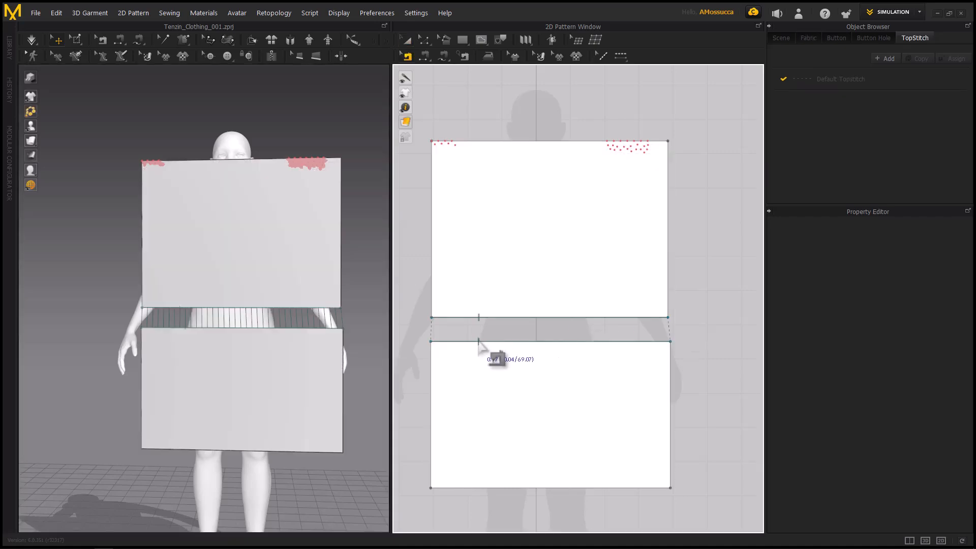
pyautogui.click(480, 342)
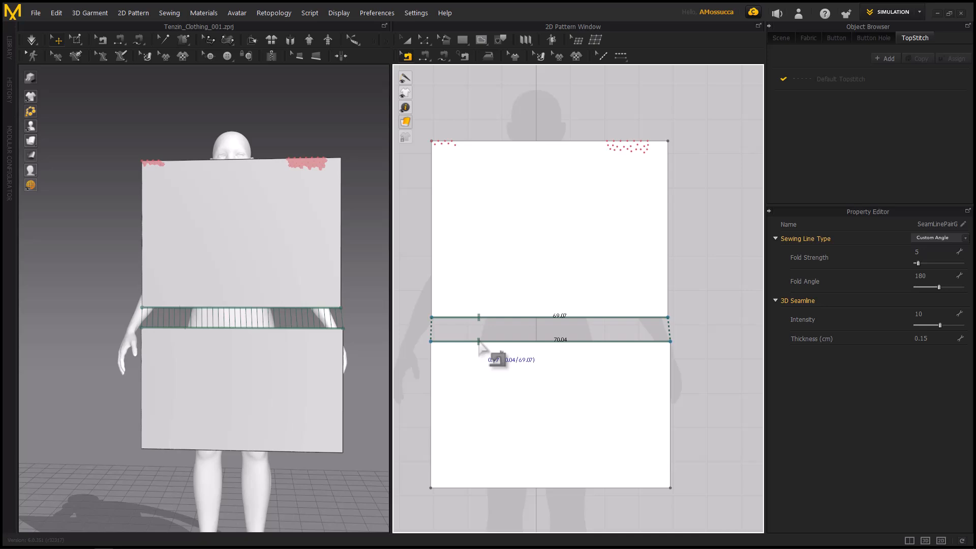
pyautogui.hotkey('ctrl', 'b')
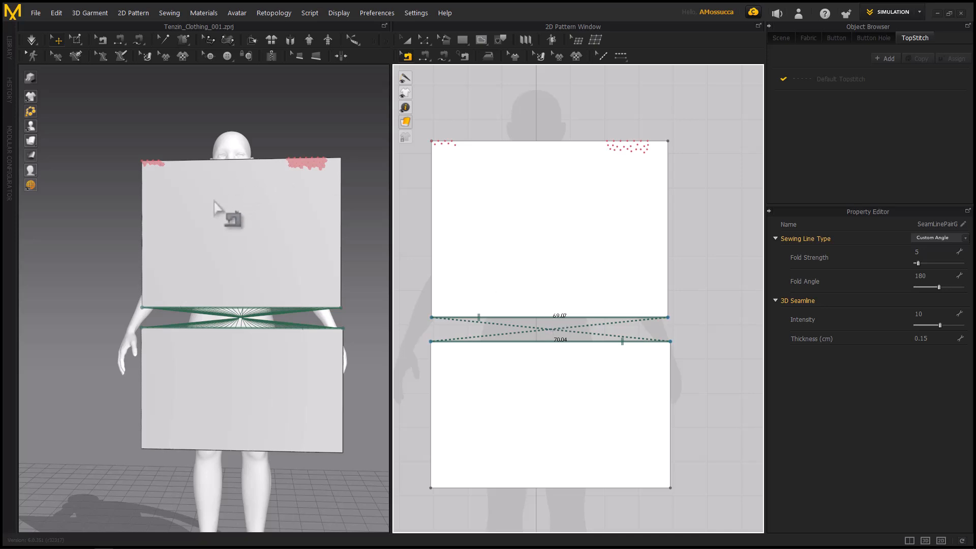
pyautogui.press('space')
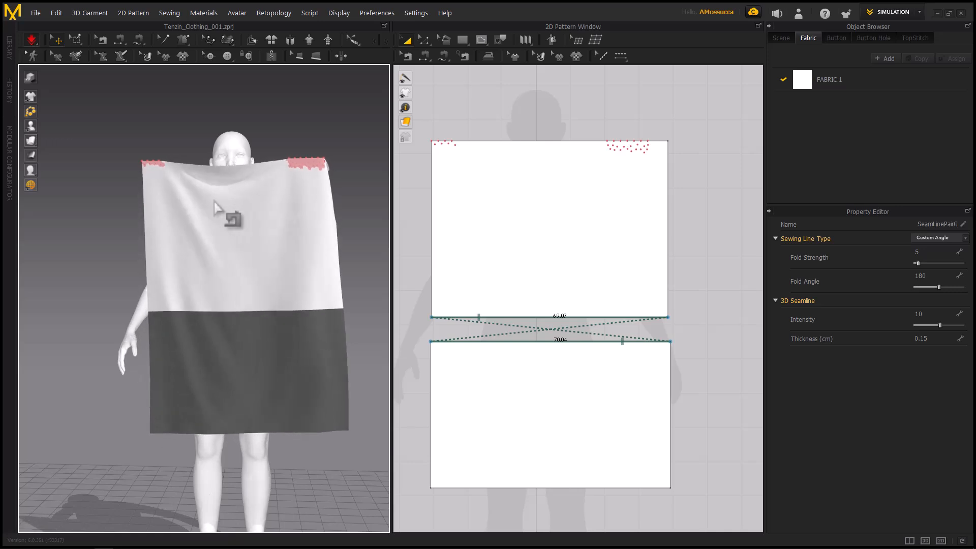
pyautogui.press('space')
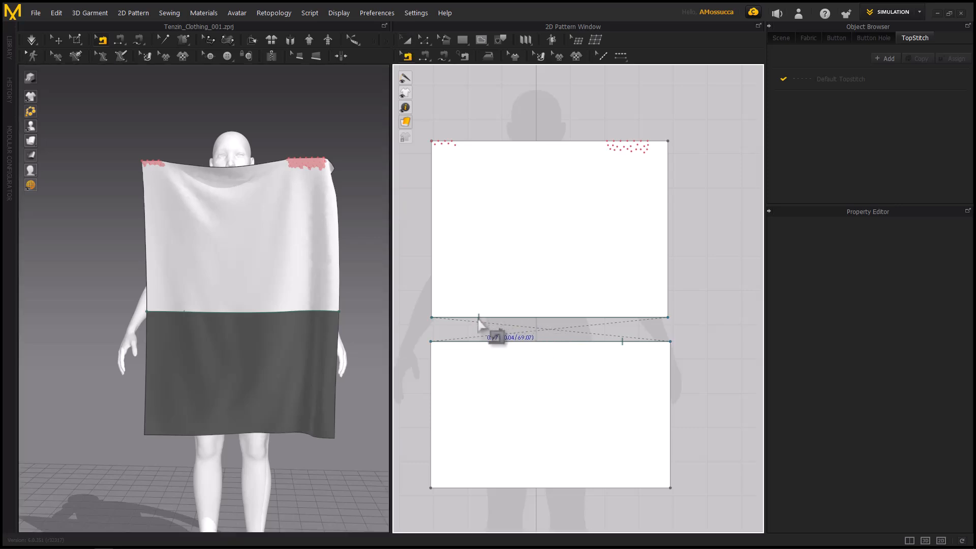
# Reverse the crossed seam back to parallel sewing and simulate the two rectangles to drape them again
pyautogui.click(479, 325)
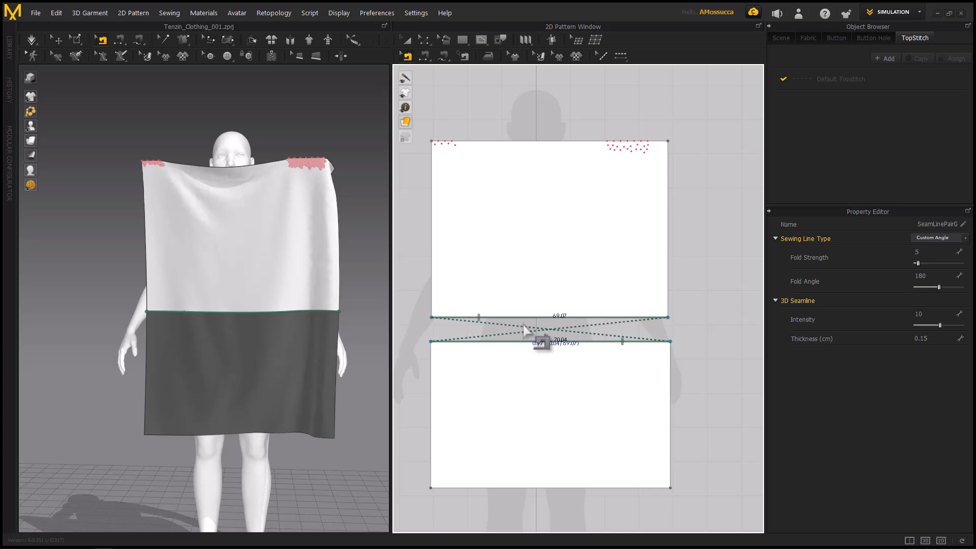
pyautogui.hotkey('ctrl', 'b')
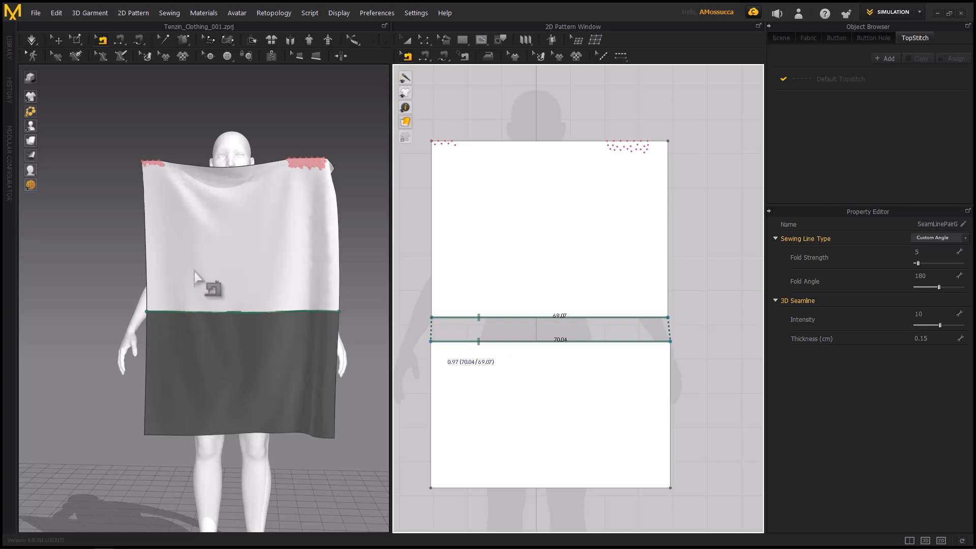
pyautogui.press('space')
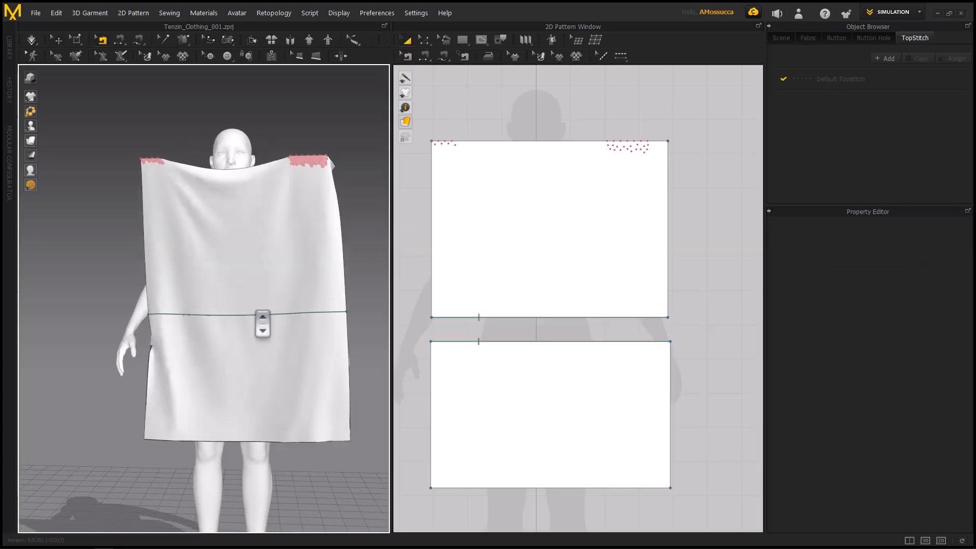
pyautogui.moveTo(259, 322)
pyautogui.mouseDown(button='right')
pyautogui.moveTo(284, 312)
pyautogui.moveTo(274, 318)
pyautogui.mouseUp(button='right')
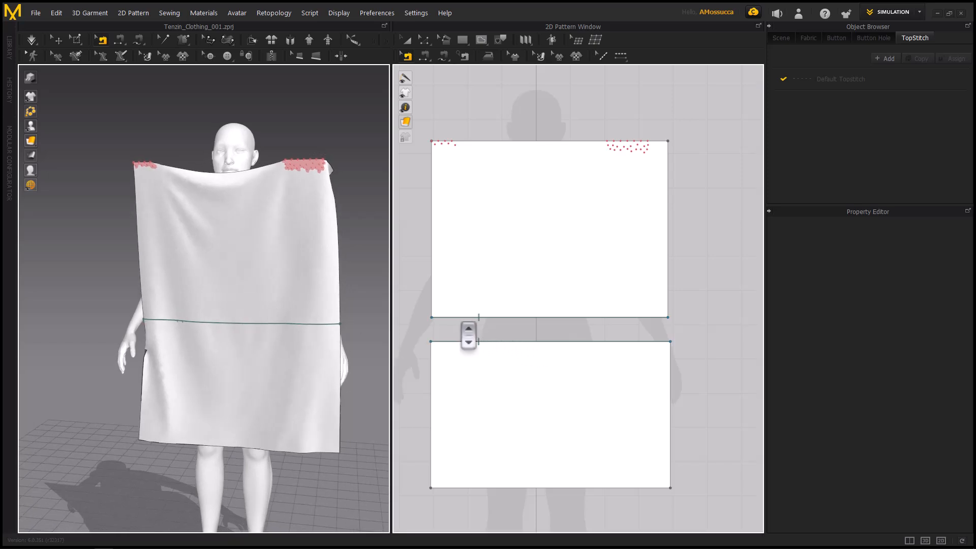
pyautogui.scroll(3, 468, 333)
pyautogui.scroll(-2, 504, 311)
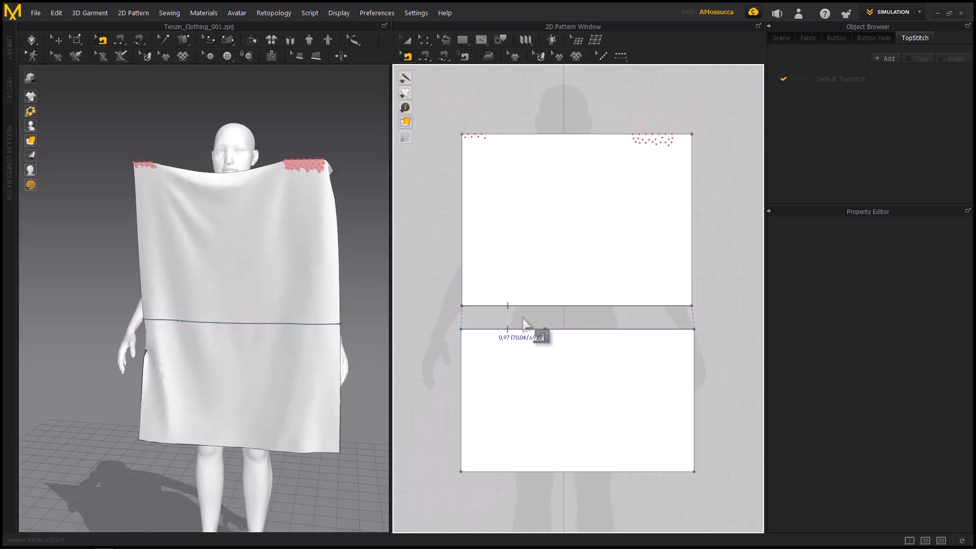
pyautogui.scroll(3, 523, 322)
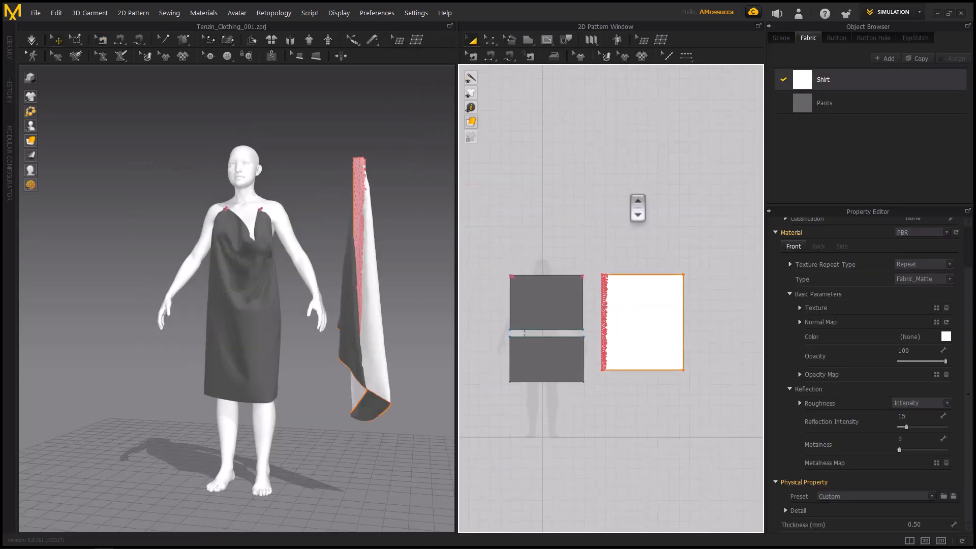
pyautogui.scroll(-1, 630, 203)
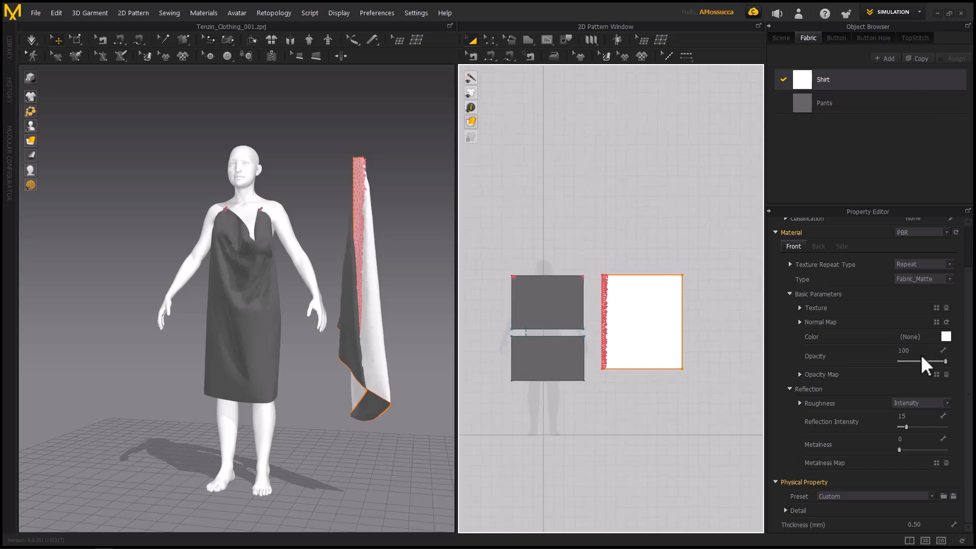
# Add a new fabric to the fabric list and rename it Pattern
pyautogui.scroll(1, 807, 246)
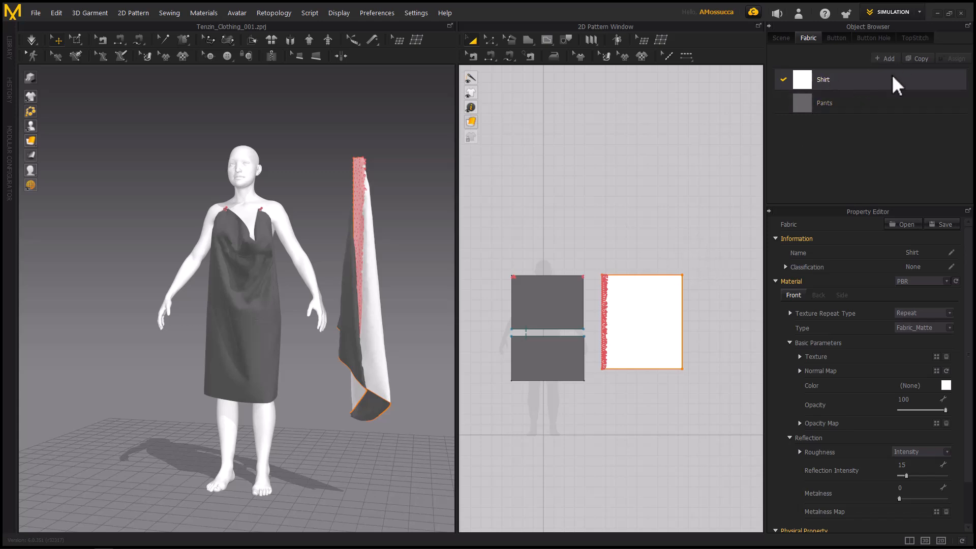
pyautogui.click(883, 58)
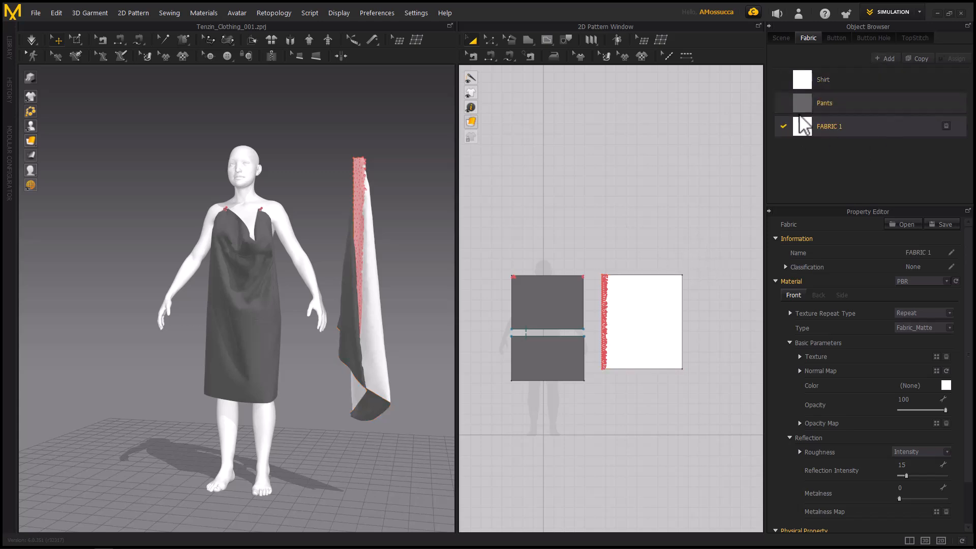
pyautogui.doubleClick(832, 127)
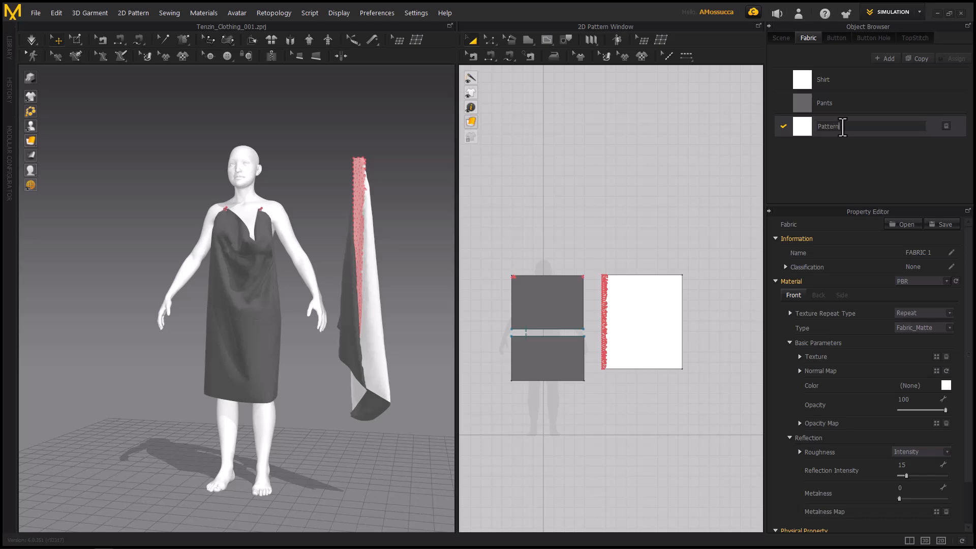
pyautogui.press('Return')
# Draw a square pattern piece with an outline of about 439 cm above the existing pieces and assign it the Pattern fabric
pyautogui.moveTo(843, 127); pyautogui.dragTo(685, 239)
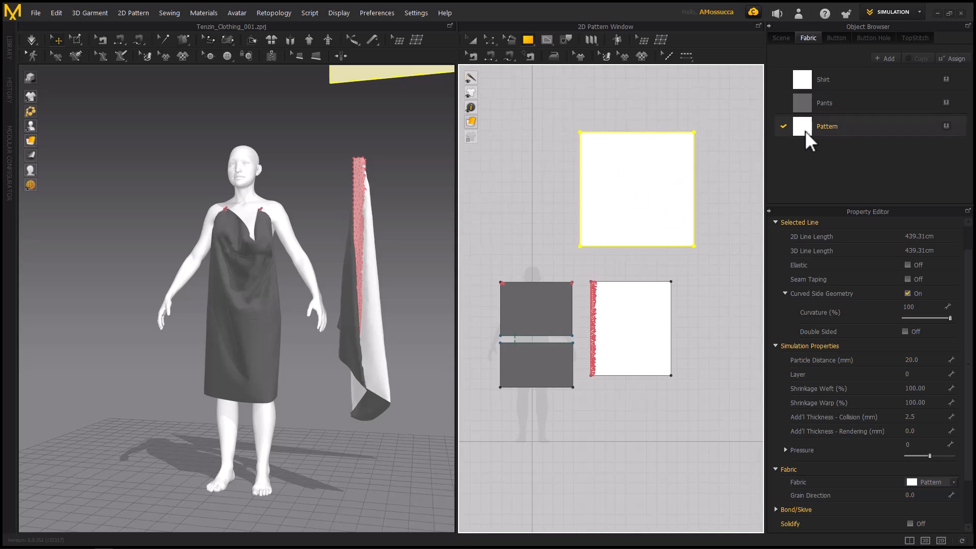
pyautogui.moveTo(805, 130); pyautogui.dragTo(663, 163)
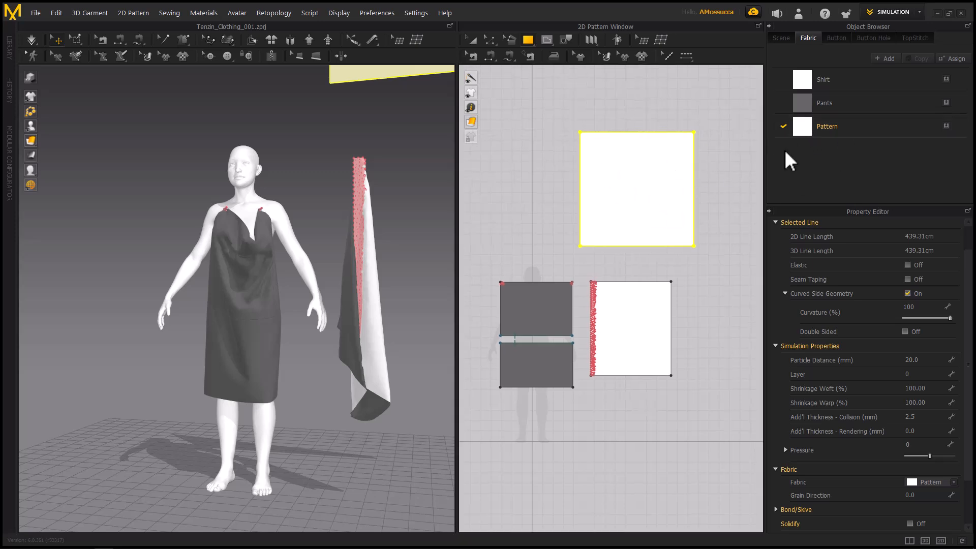
# Load the image Man Kimono Jacket_002.jpg as the texture of the Pattern fabric
pyautogui.click(835, 127)
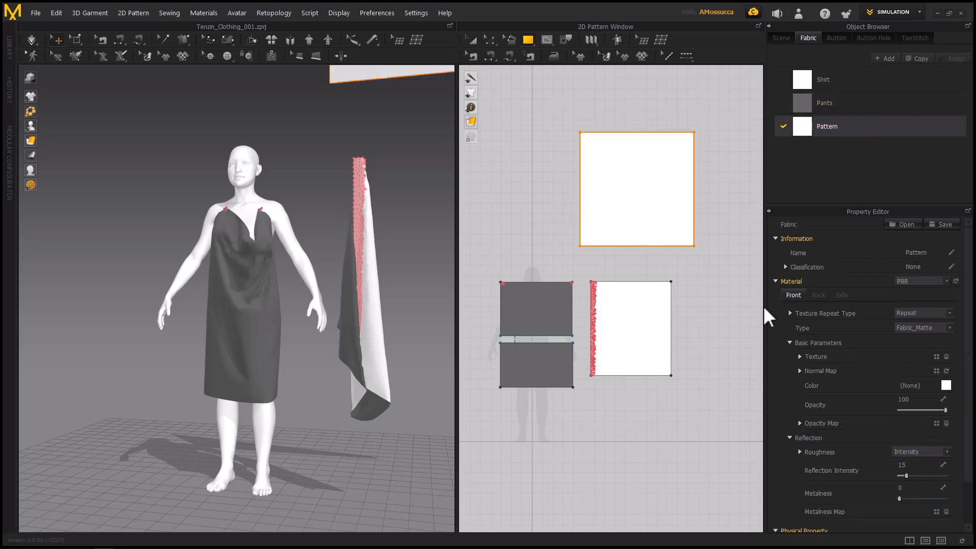
pyautogui.click(938, 357)
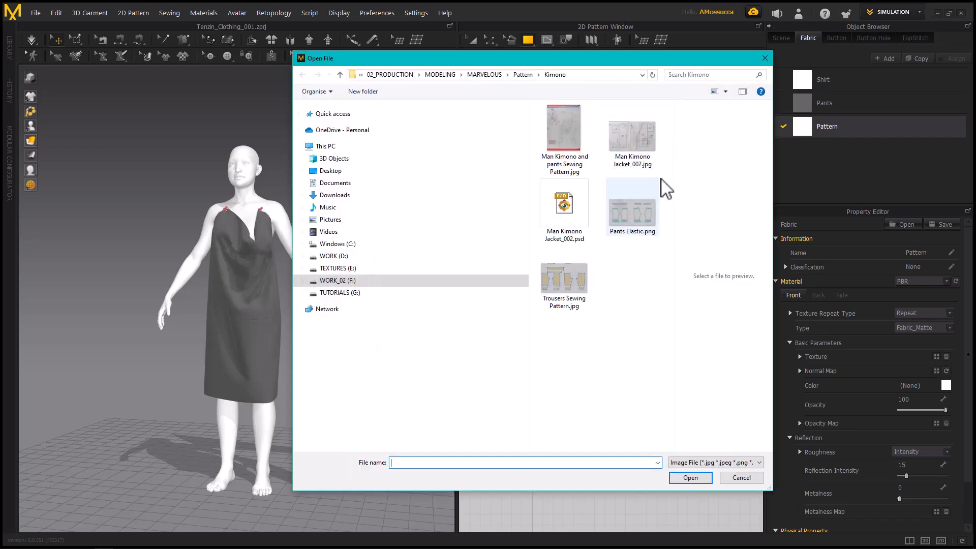
pyautogui.click(637, 155)
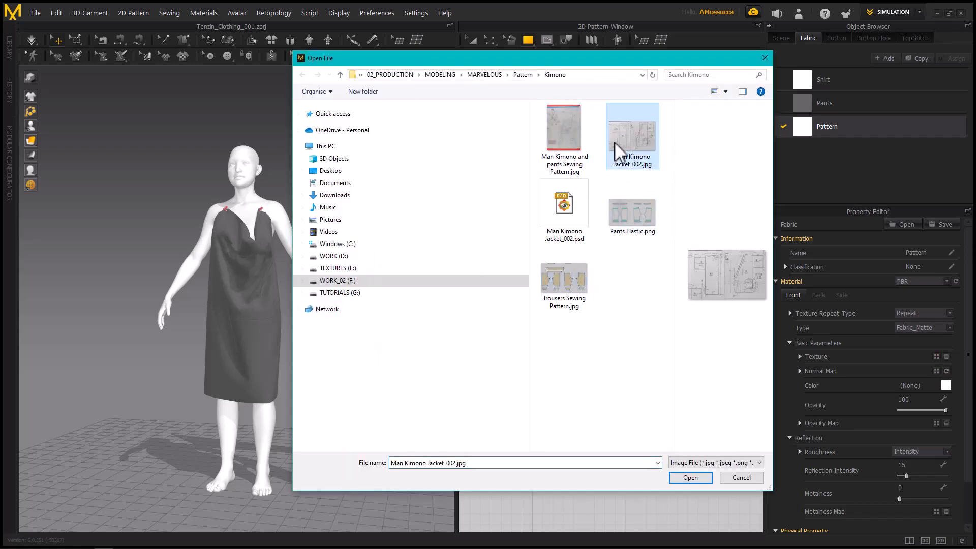
pyautogui.click(697, 481)
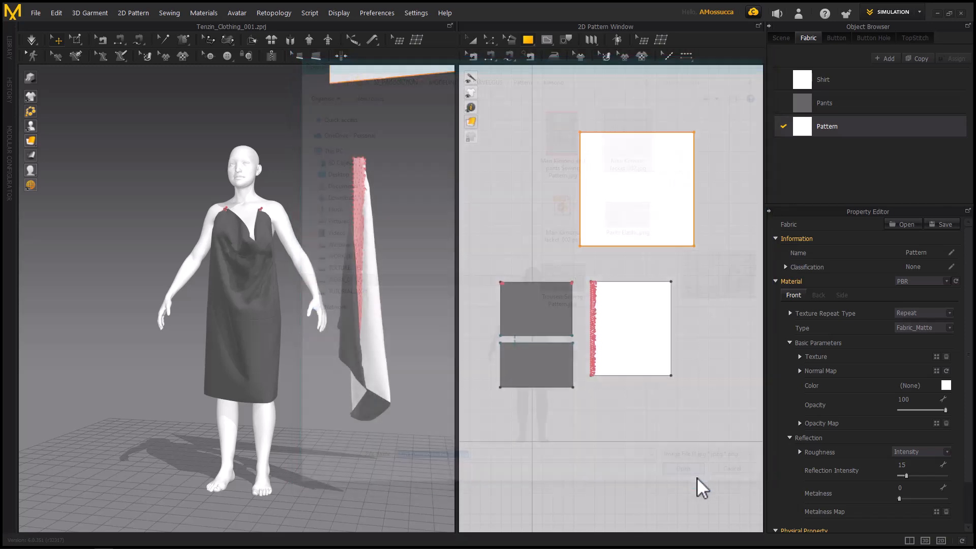
# Enlarge and shift the texture with Edit Texture so the kimono's BACK panel drawing fits fully inside the square piece
pyautogui.scroll(4, 638, 199)
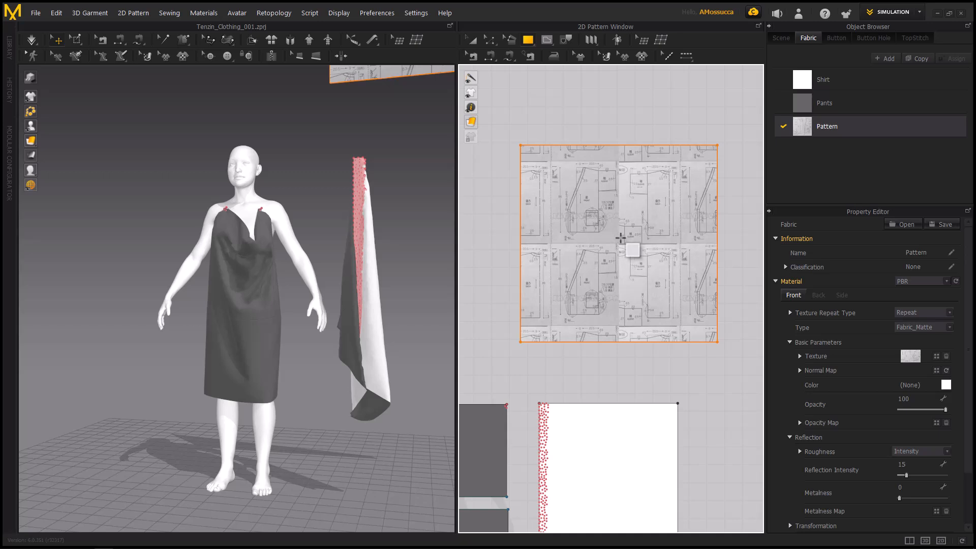
pyautogui.press('t')
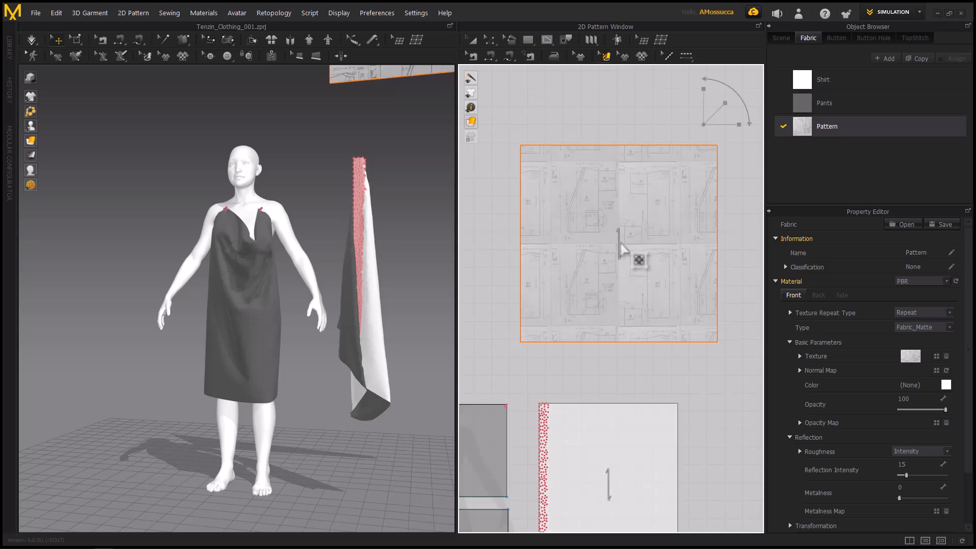
pyautogui.moveTo(619, 248); pyautogui.dragTo(589, 275)
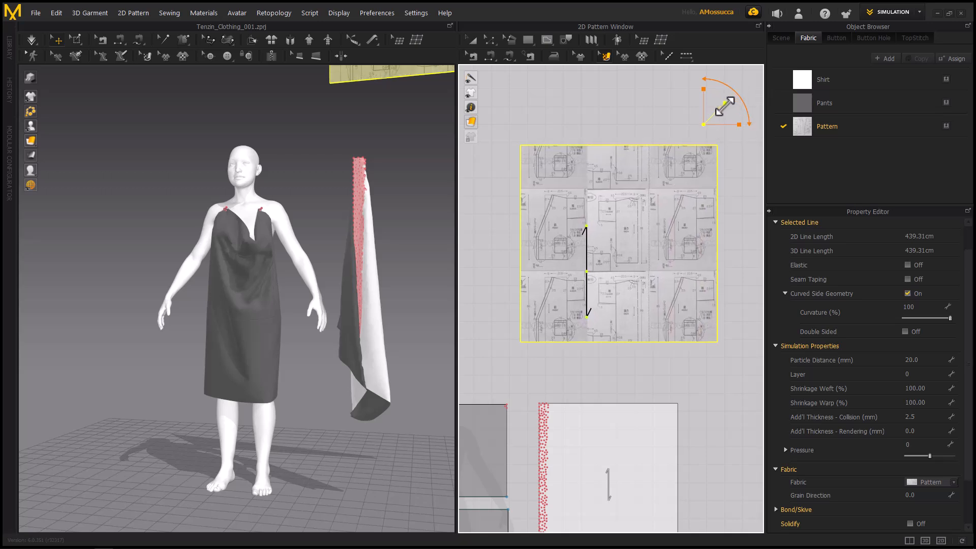
pyautogui.moveTo(725, 103); pyautogui.dragTo(744, 87)
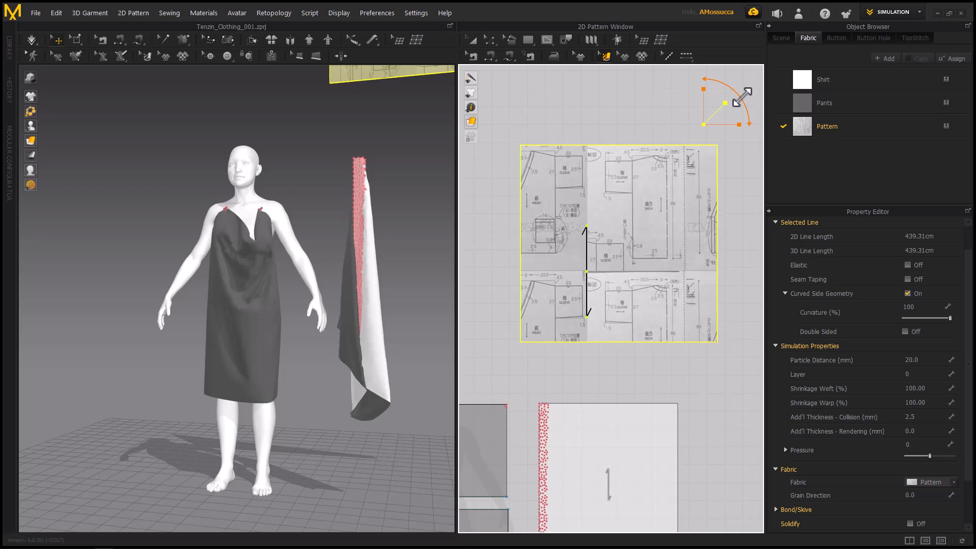
pyautogui.moveTo(676, 205); pyautogui.dragTo(663, 252)
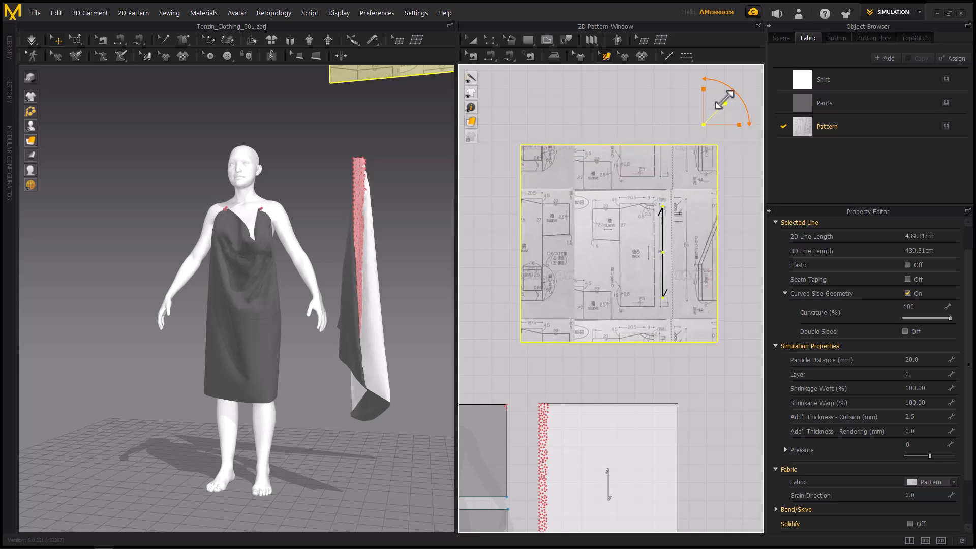
pyautogui.moveTo(724, 100); pyautogui.dragTo(743, 90)
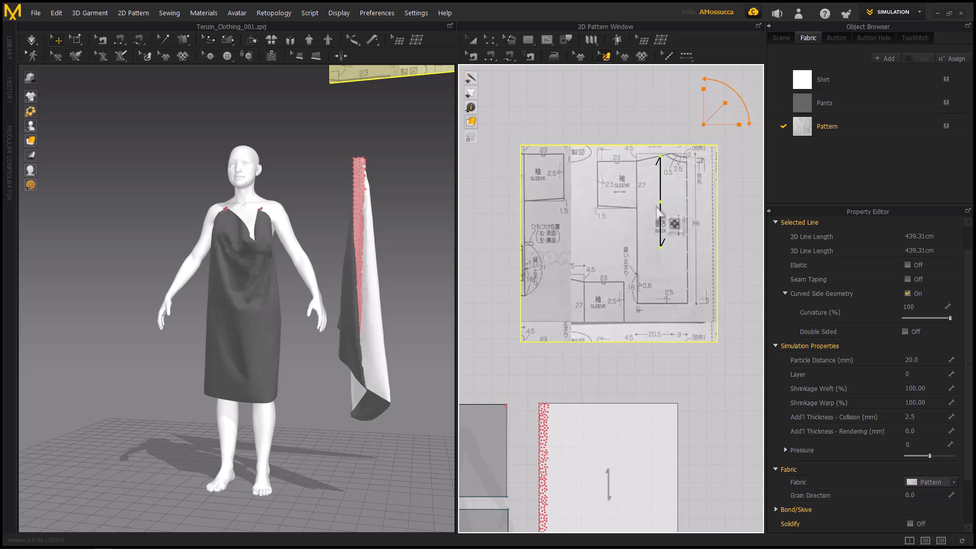
pyautogui.moveTo(660, 211); pyautogui.dragTo(643, 229)
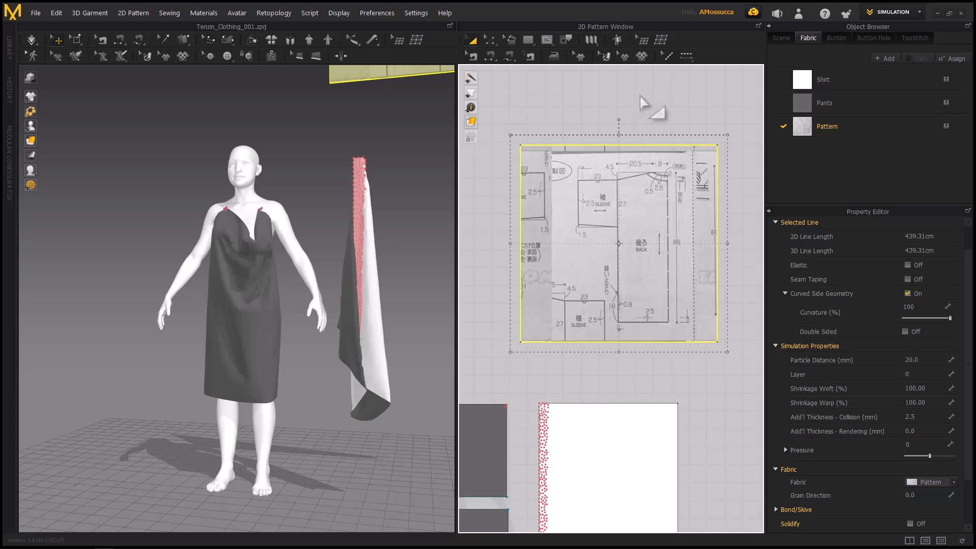
pyautogui.press('a')
# Trace the kimono's BACK panel on the reference drawing as a closed polygon pattern with an outline of about 217 cm
pyautogui.scroll(-3, 641, 238)
pyautogui.scroll(3, 642, 238)
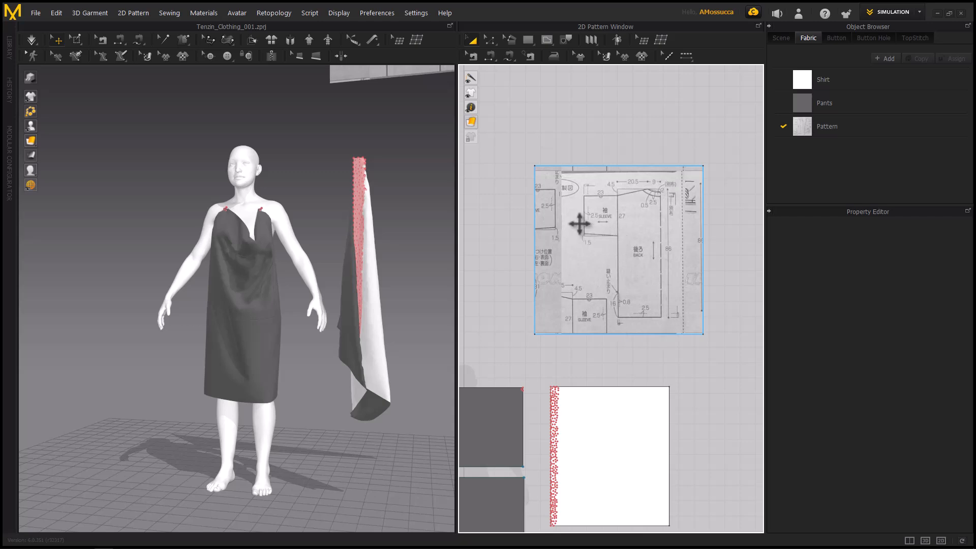
pyautogui.click(552, 84)
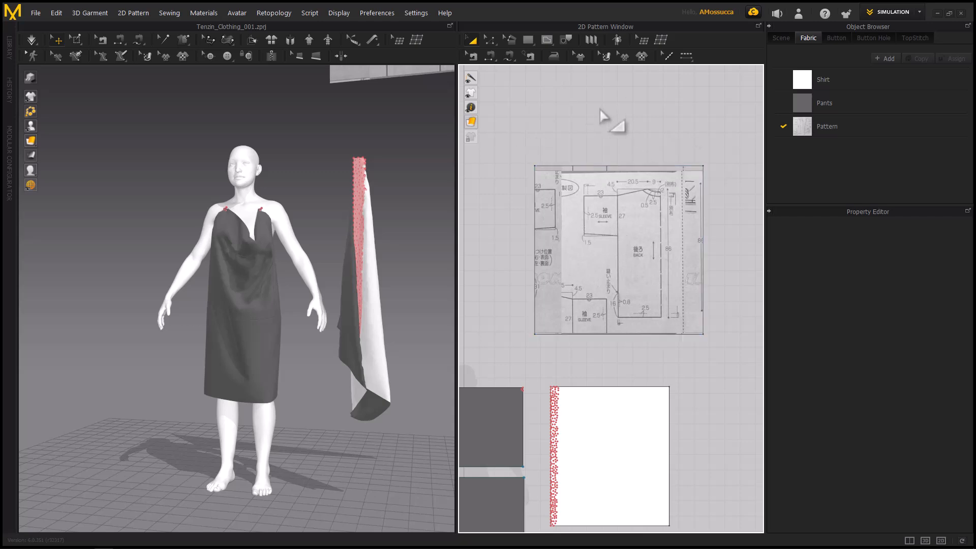
pyautogui.click(535, 40)
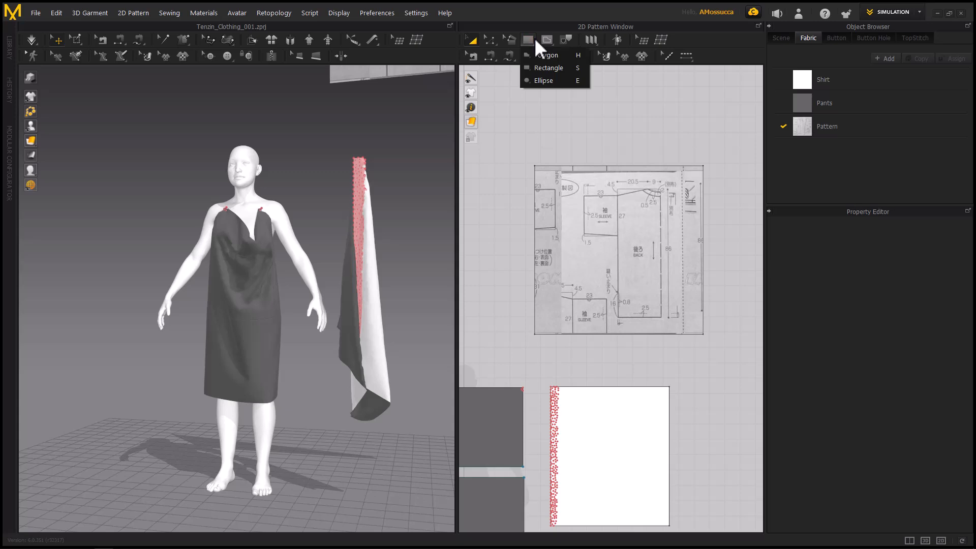
pyautogui.click(540, 57)
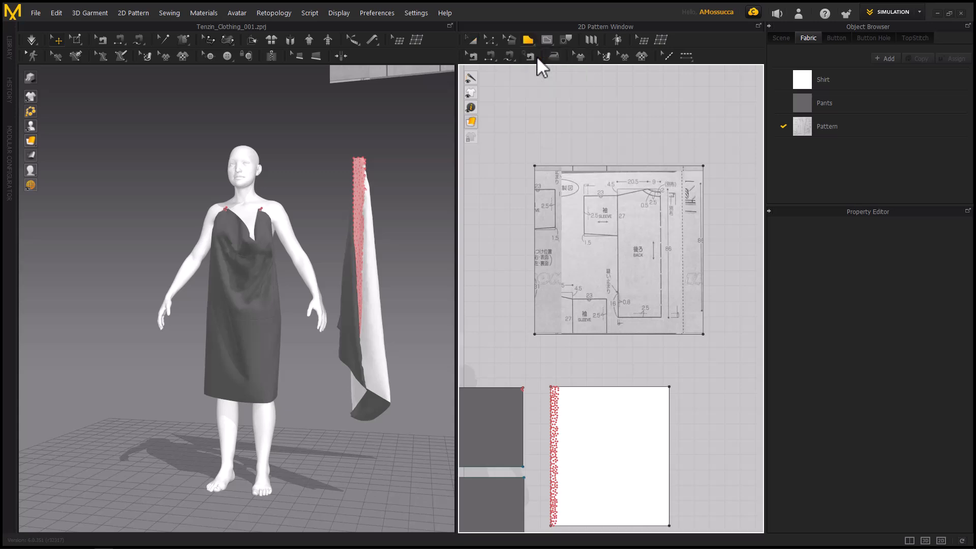
pyautogui.click(619, 196)
pyautogui.click(660, 192)
pyautogui.click(660, 317)
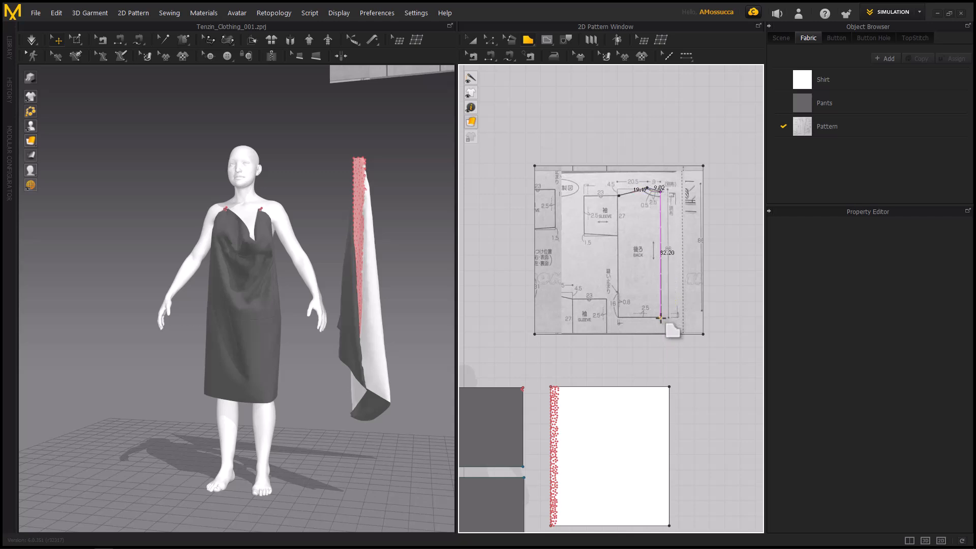
pyautogui.click(619, 318)
pyautogui.click(619, 197)
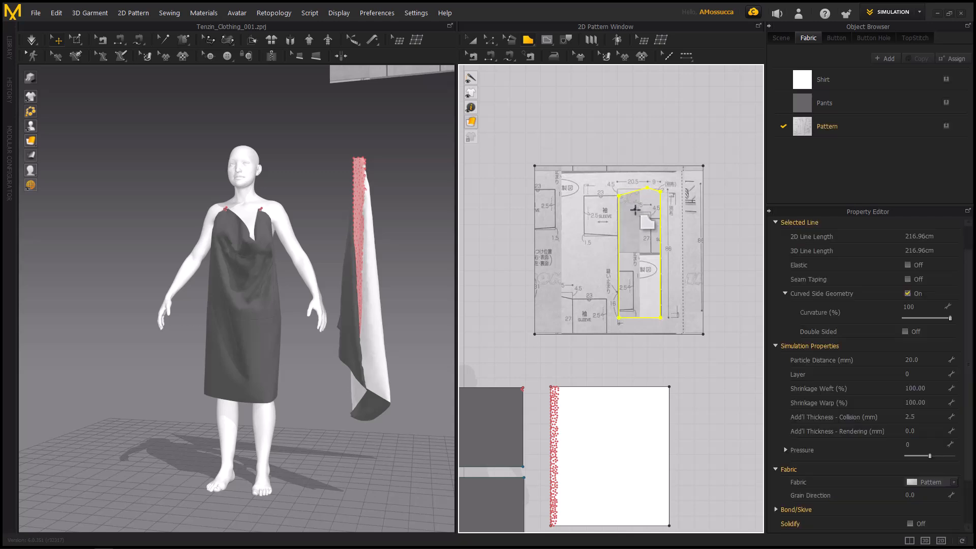
# Move the traced back panel upward off the kimono reference drawing
pyautogui.press('a')
pyautogui.moveTo(636, 236); pyautogui.dragTo(658, 114)
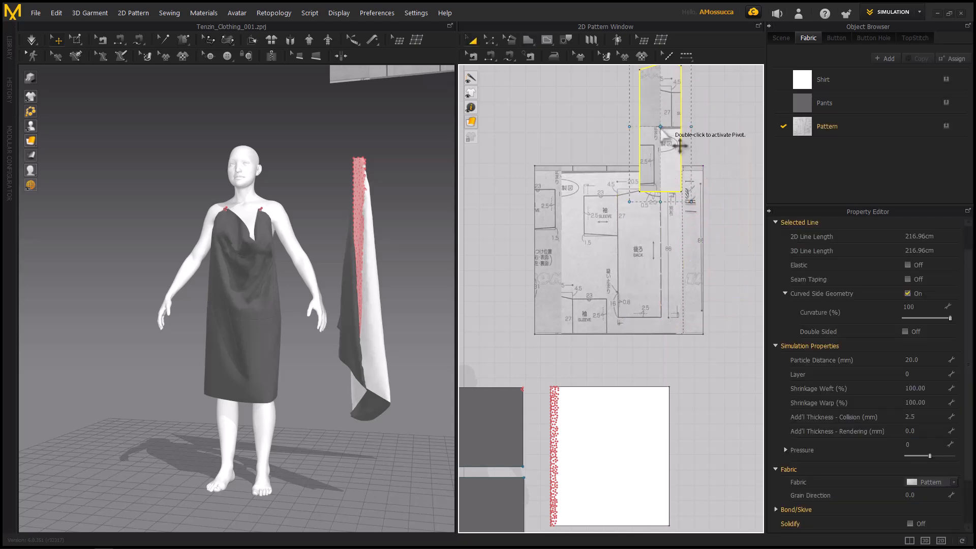
pyautogui.moveTo(599, 208); pyautogui.dragTo(574, 344, button='middle')
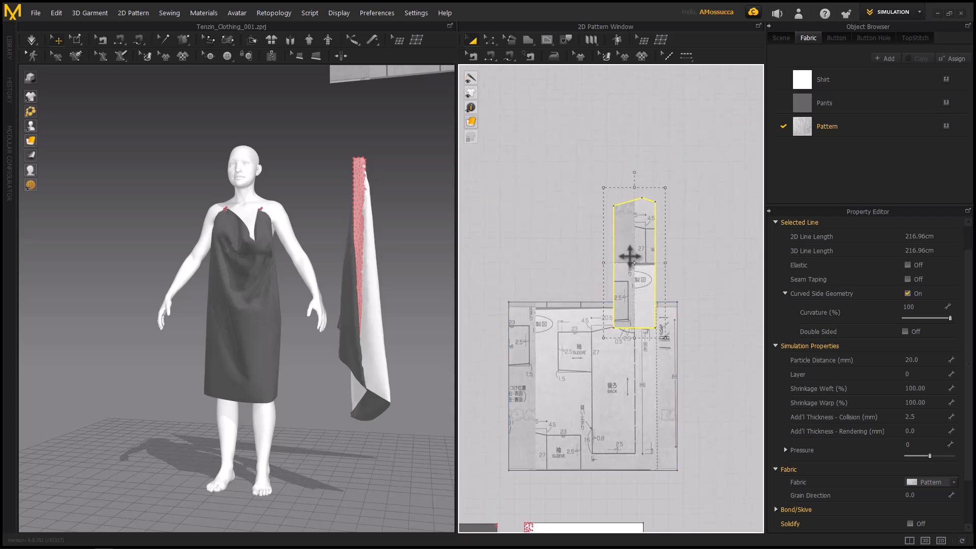
pyautogui.moveTo(632, 253); pyautogui.dragTo(662, 206)
# Assign the Shirt fabric to the traced back panel and place it, enlarged to an outline of about 377 cm, clear above the reference piece
pyautogui.click(578, 195)
pyautogui.moveTo(812, 78); pyautogui.dragTo(657, 225)
pyautogui.scroll(-3, 680, 258)
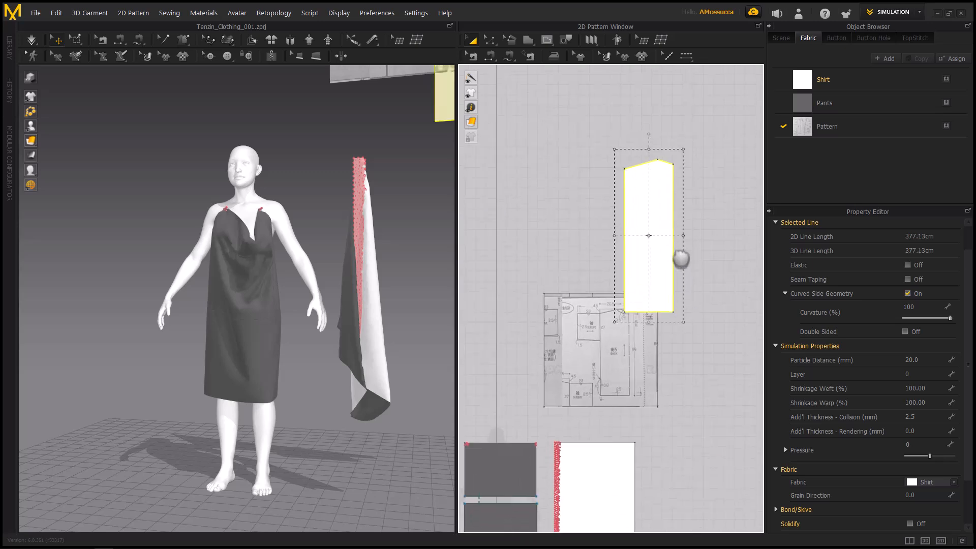
pyautogui.moveTo(656, 203); pyautogui.dragTo(654, 151)
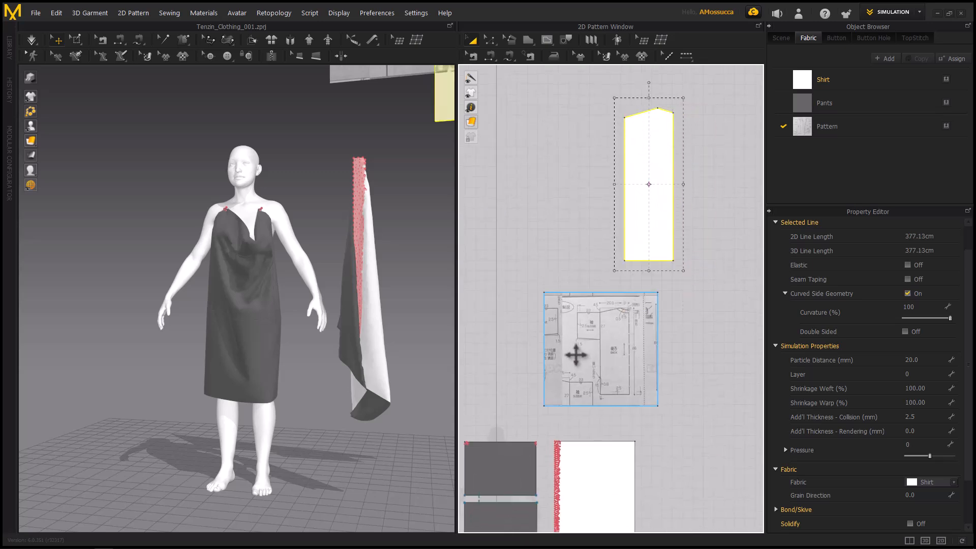
pyautogui.scroll(6, 612, 340)
pyautogui.scroll(-7, 628, 335)
pyautogui.moveTo(641, 338); pyautogui.dragTo(643, 378, button='middle')
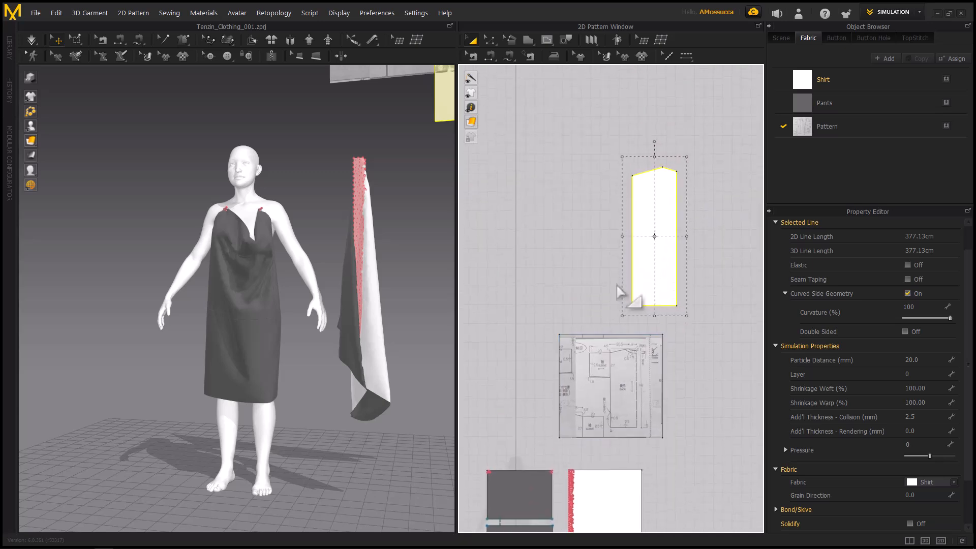